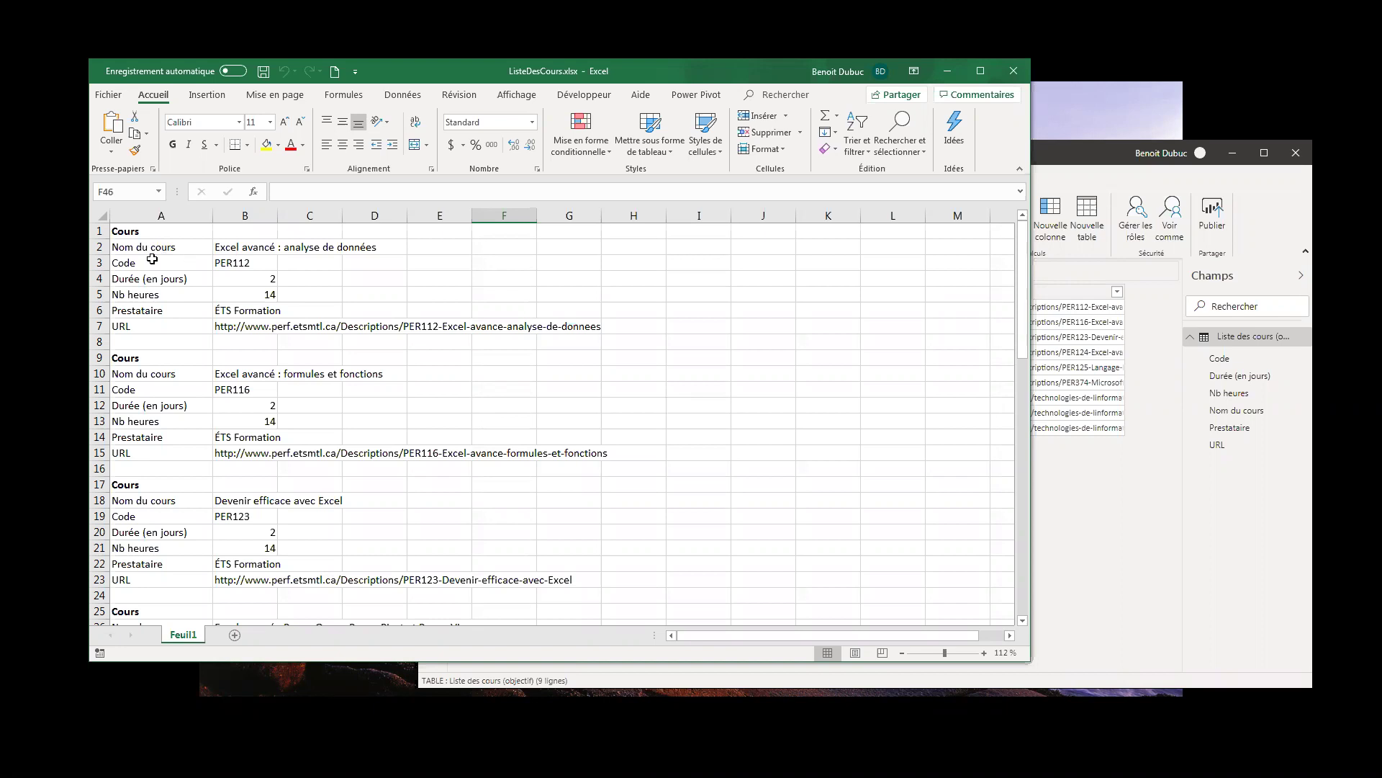
Compare the stacked course records in the ListeDesCours.xlsx worksheet with the target course table in Power BI Desktop
left_click(1105, 502)
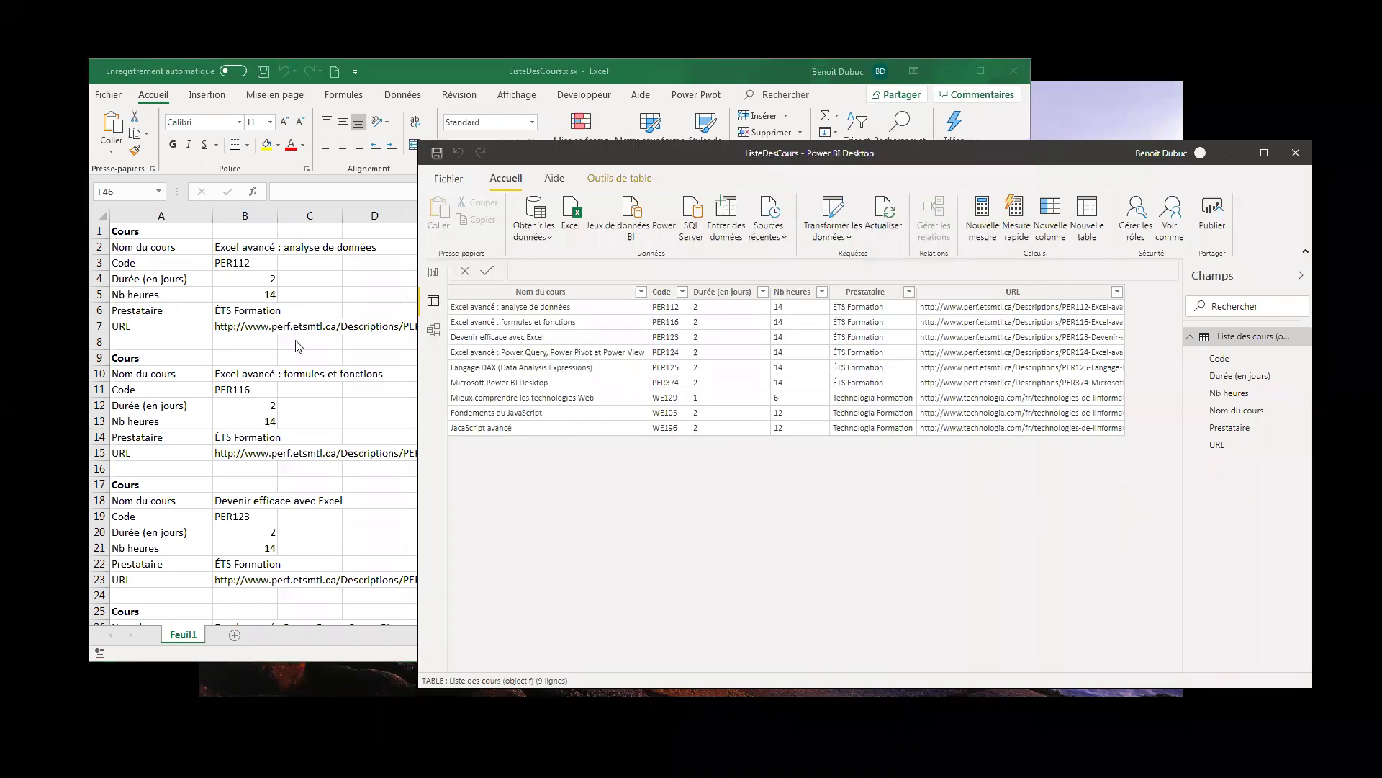
left_click(232, 322)
left_click(150, 274)
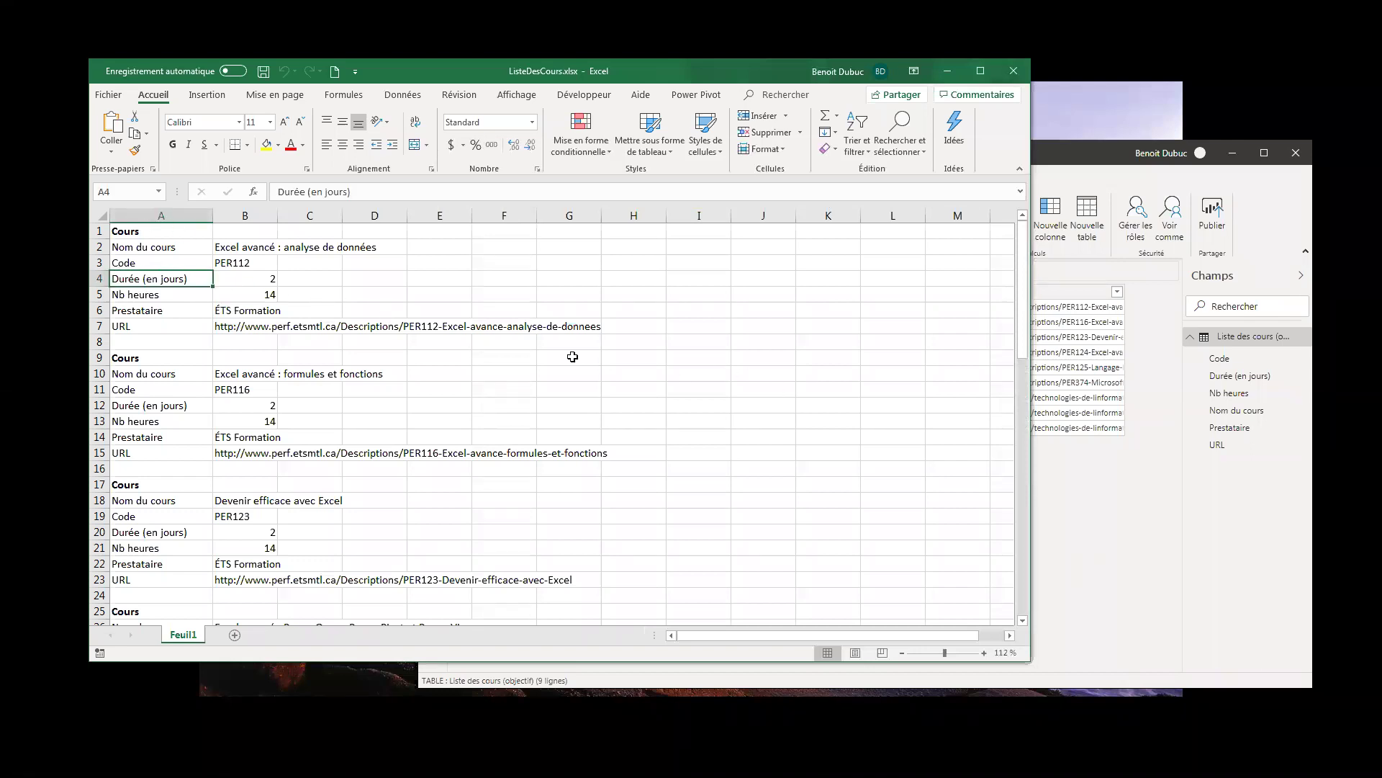
left_click(1050, 435)
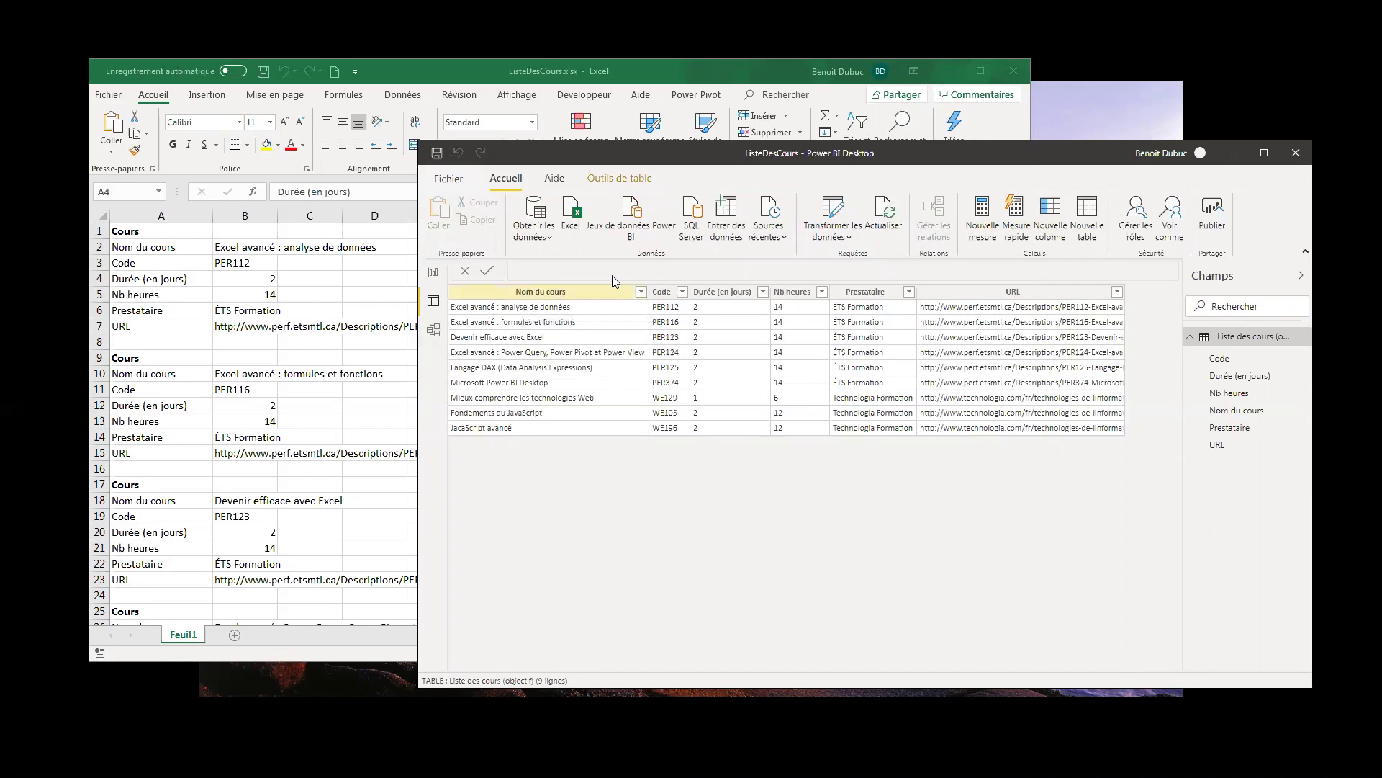
left_click(284, 292)
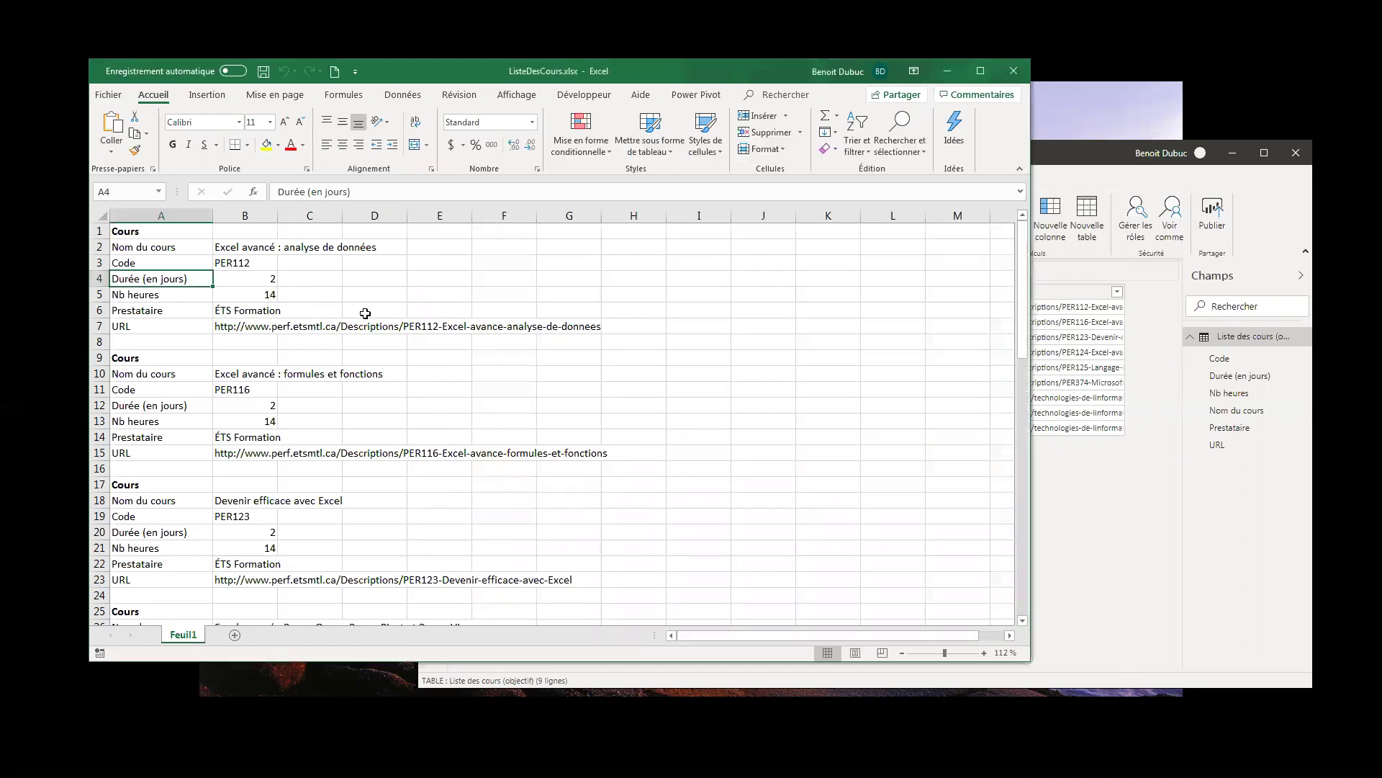
left_click(1110, 444)
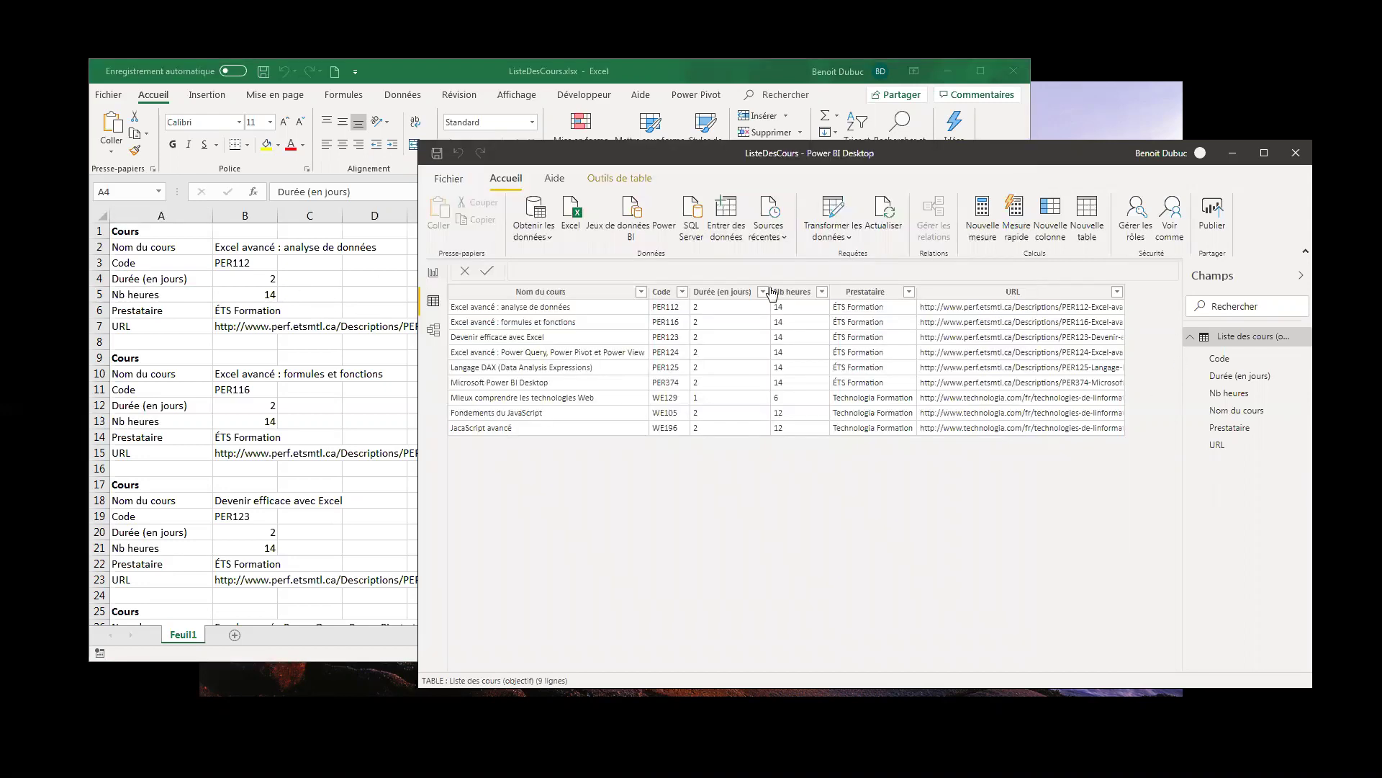
left_click(553, 238)
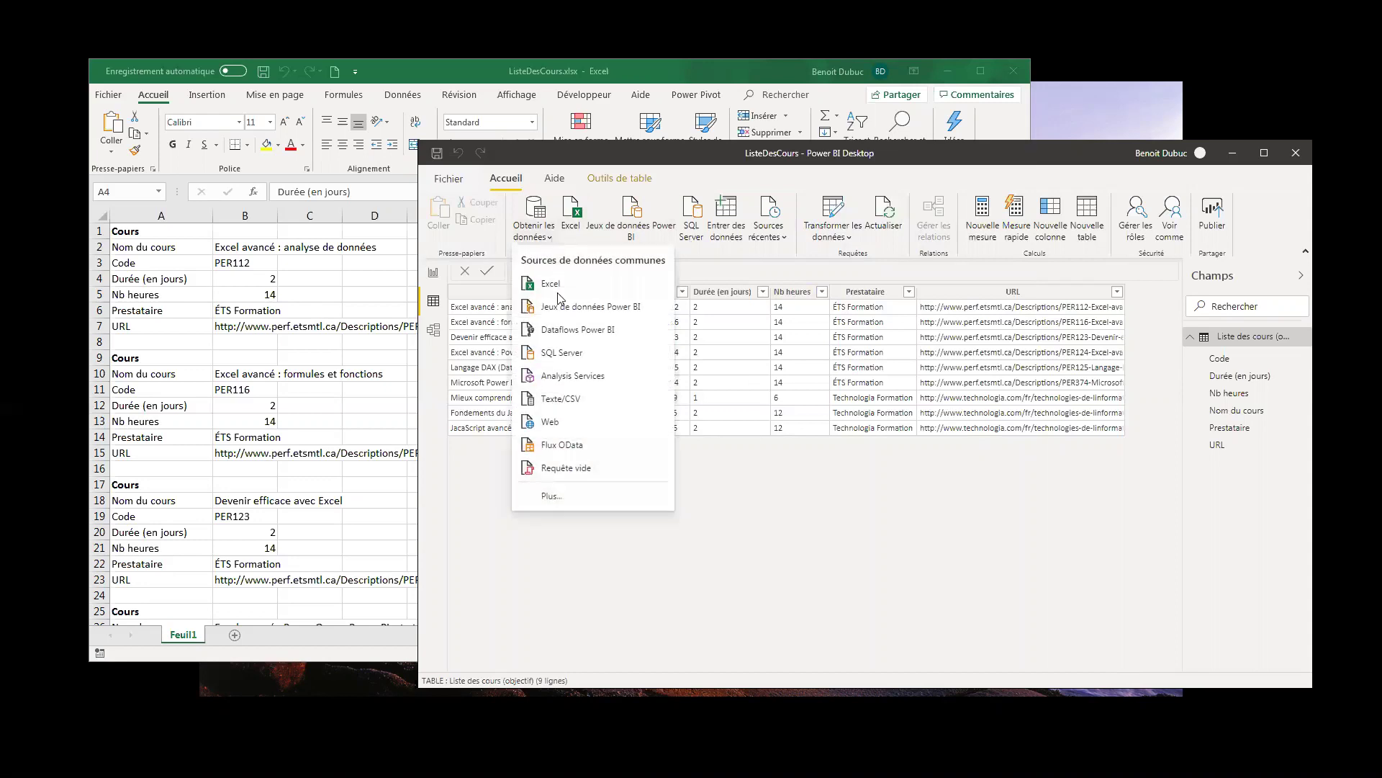
left_click(576, 422)
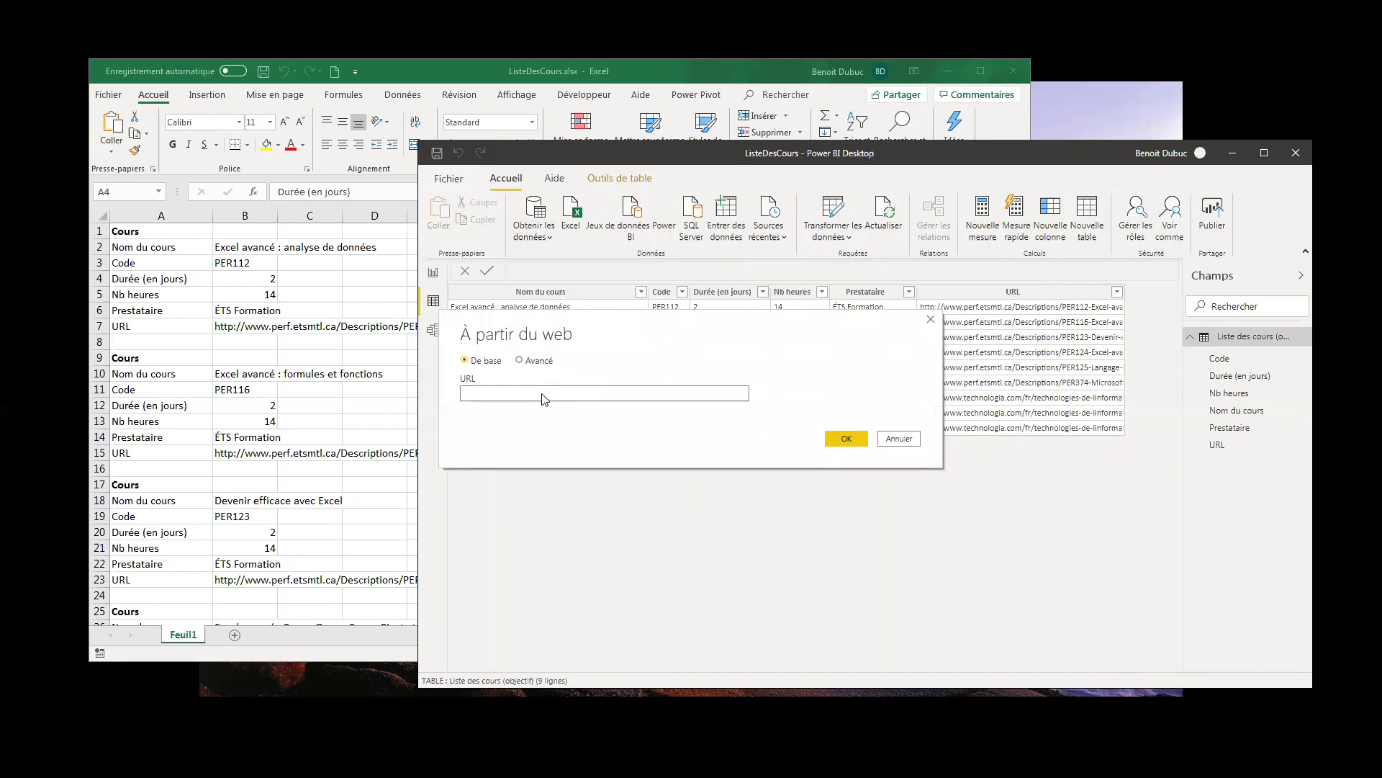
right_click(543, 394)
left_click(591, 455)
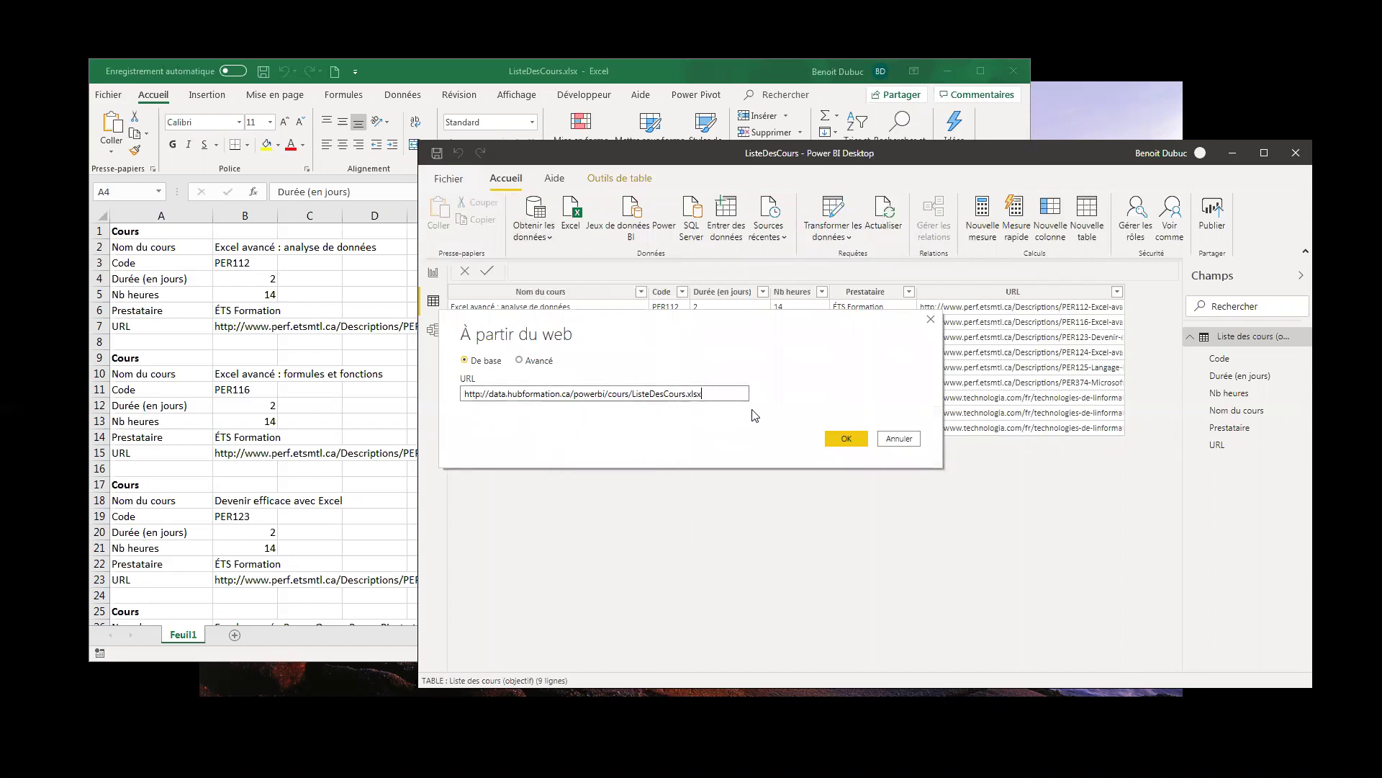
left_click(849, 438)
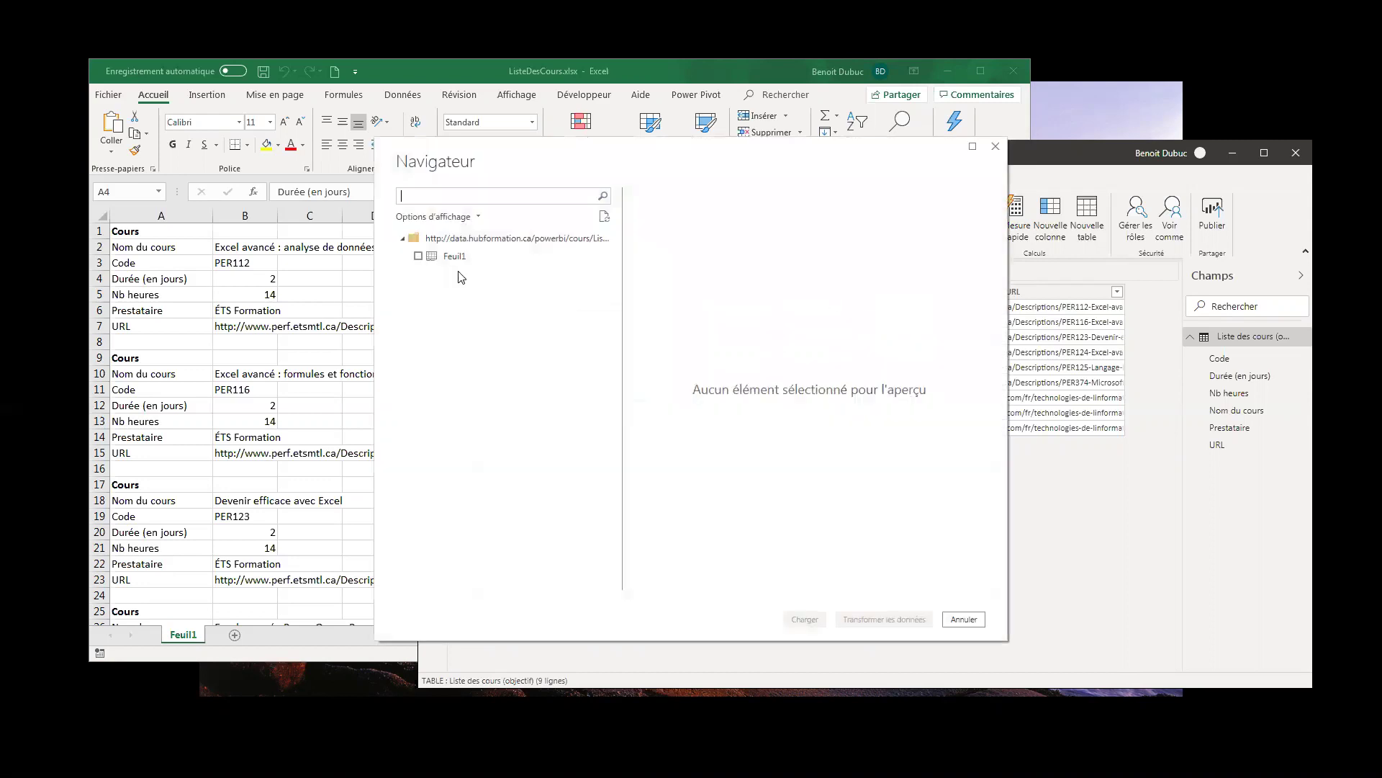
Load Feuil1 for transformation in Power Query and remove its applied steps Type modifié and En-têtes promus
left_click(418, 256)
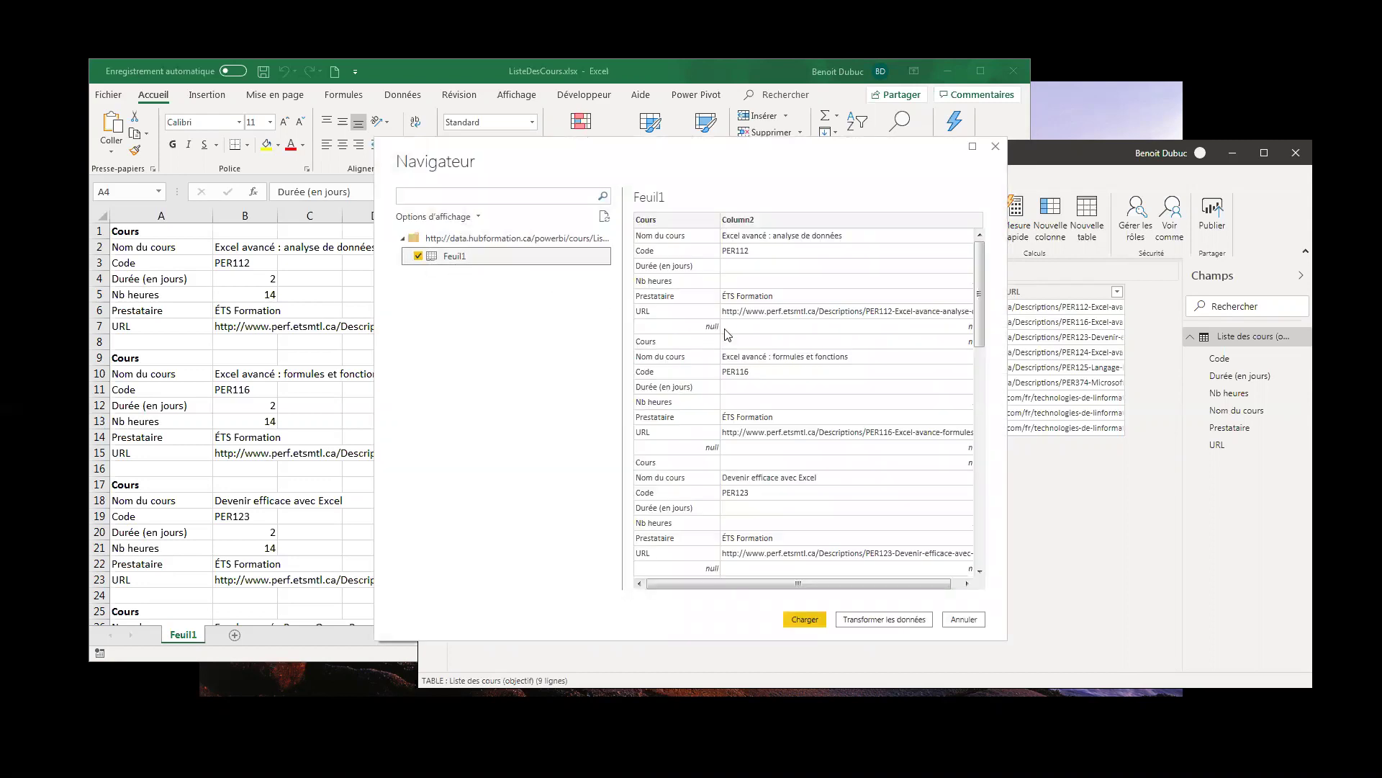
left_click(895, 623)
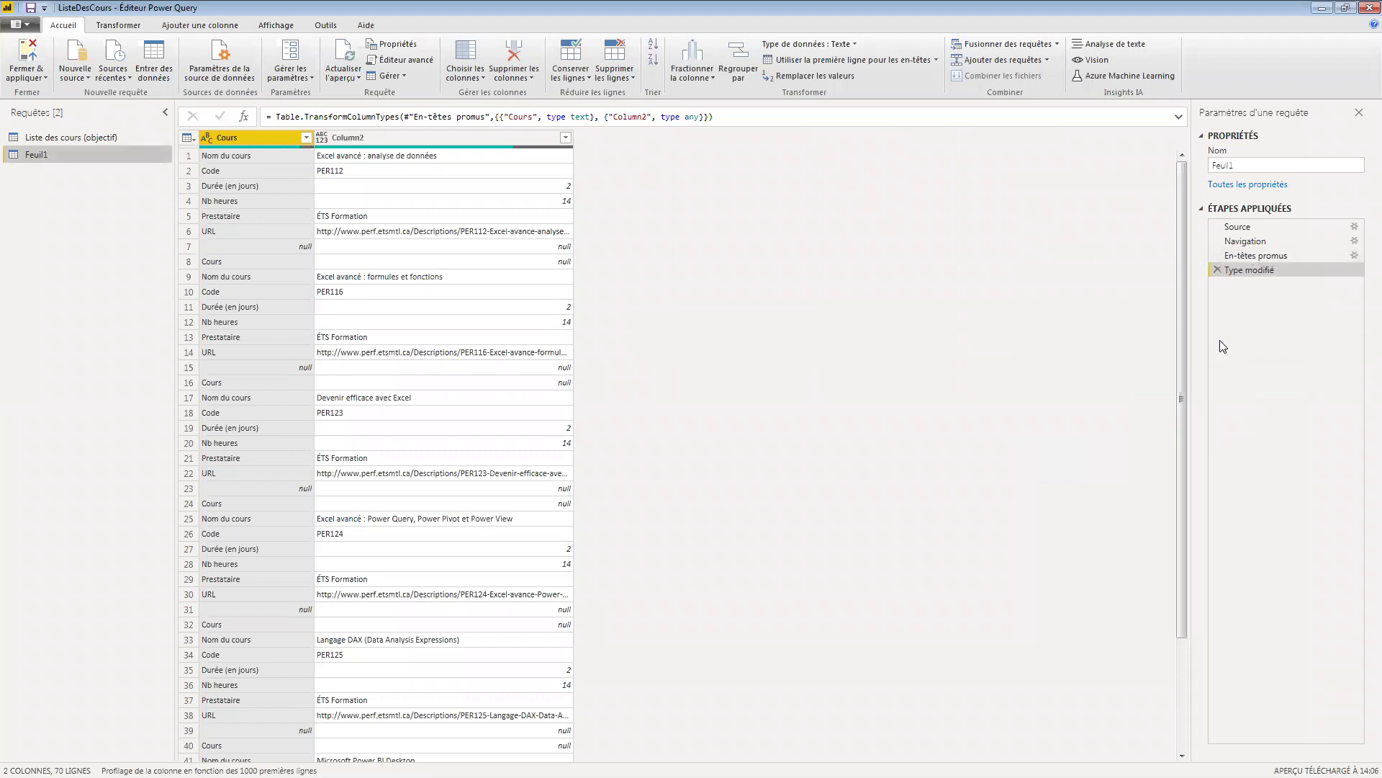
left_click(1217, 270)
left_click(1217, 255)
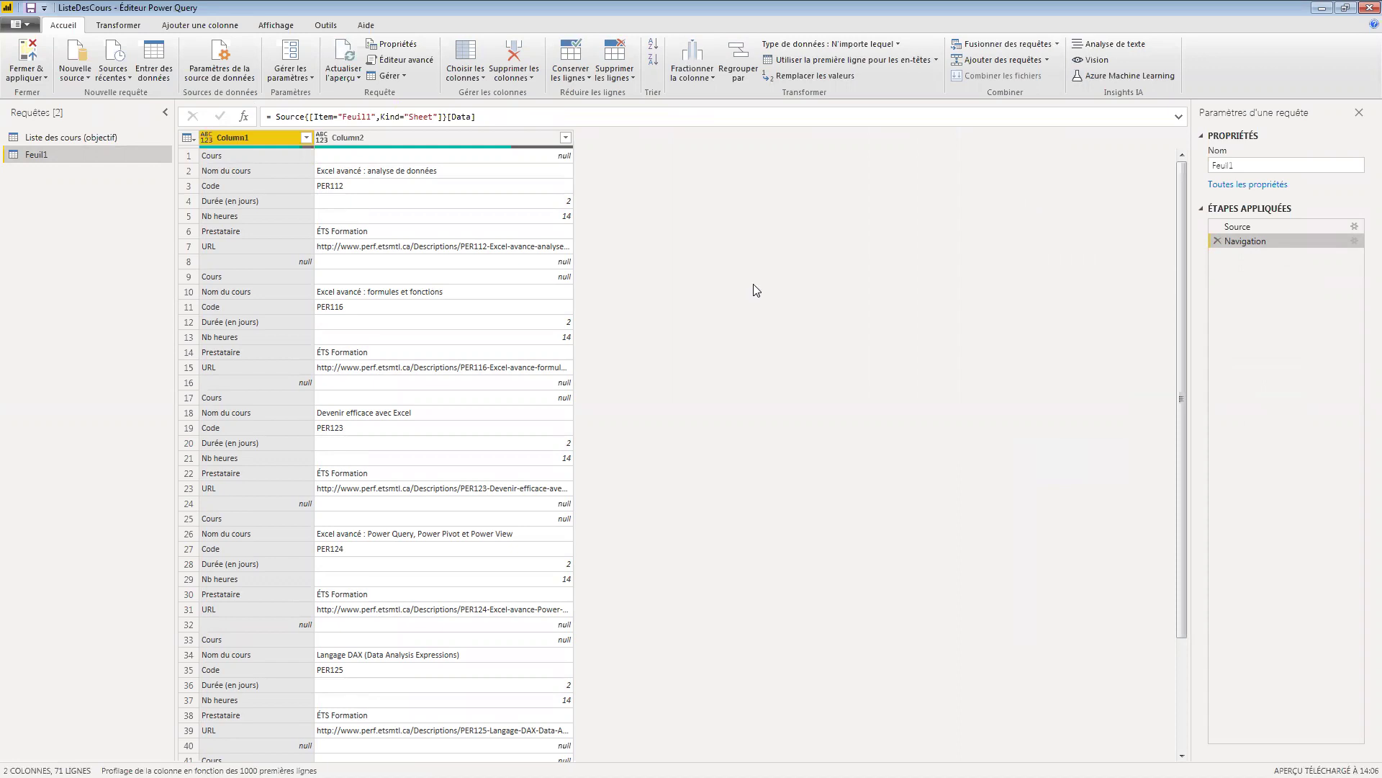
Add an index column starting from 1 to the Feuil1 query
left_click(374, 137, "ctrl")
left_click(216, 26)
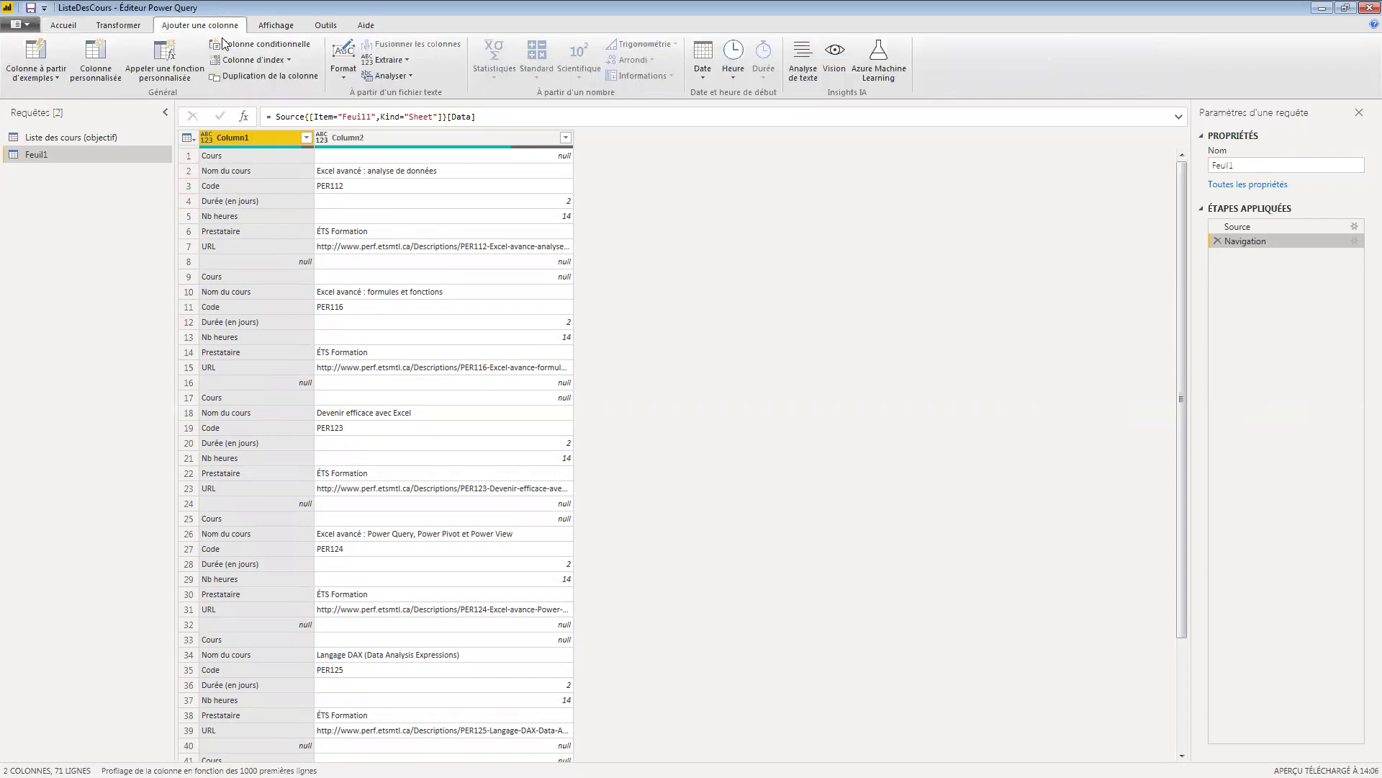
left_click(288, 59)
left_click(285, 93)
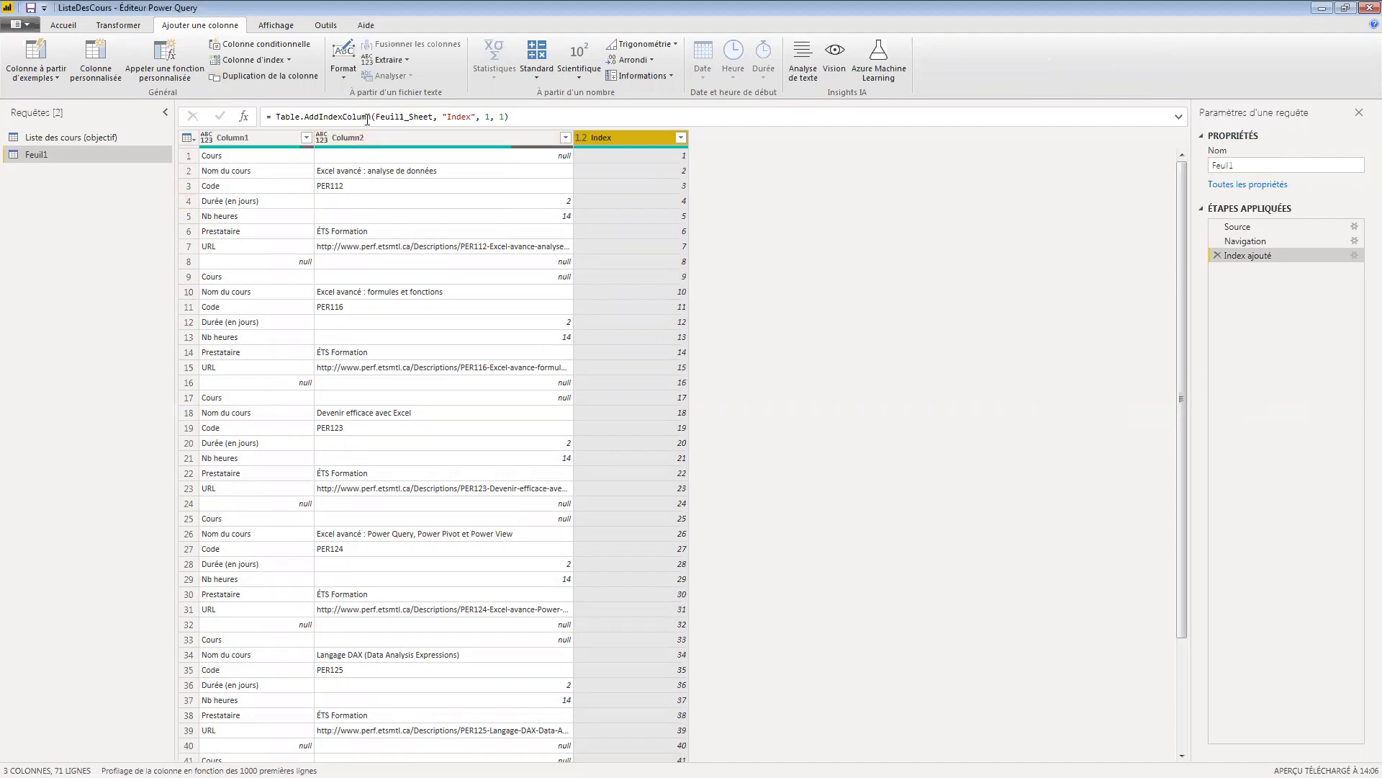
Add a conditional column named Clé that outputs the Index column's value when Column1 equals Cours
left_click(288, 48)
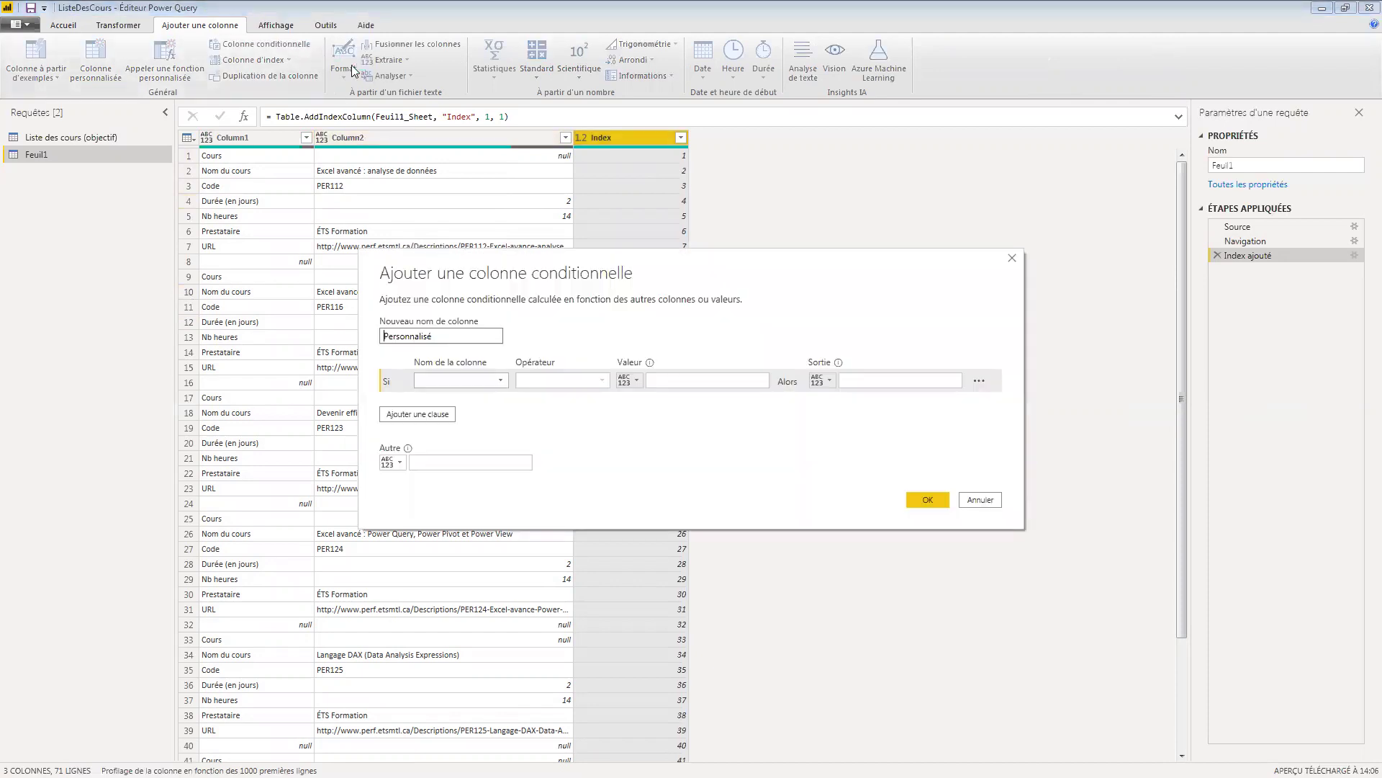
double_click(468, 336)
type("Clé")
left_click(494, 379)
left_click(480, 395)
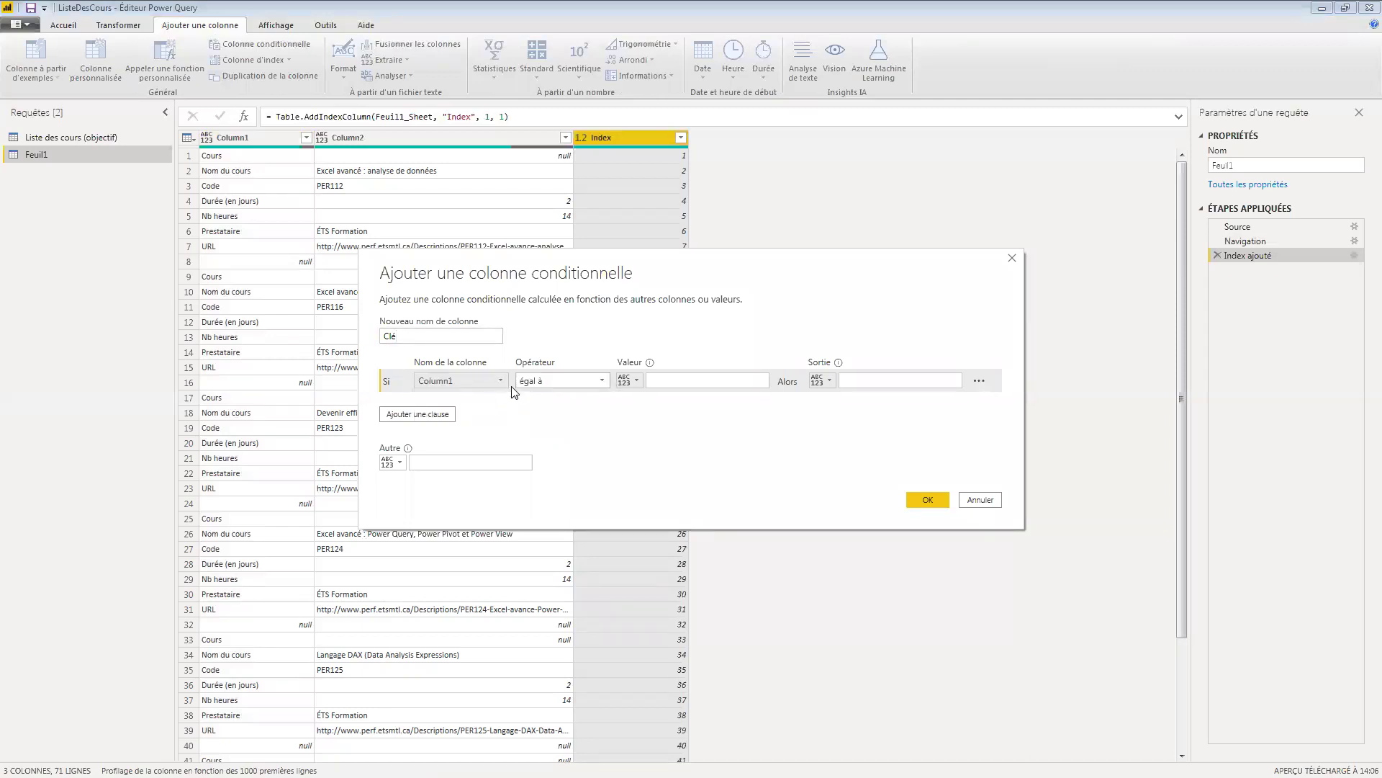
left_click(691, 386)
type("Cours")
left_click(821, 380)
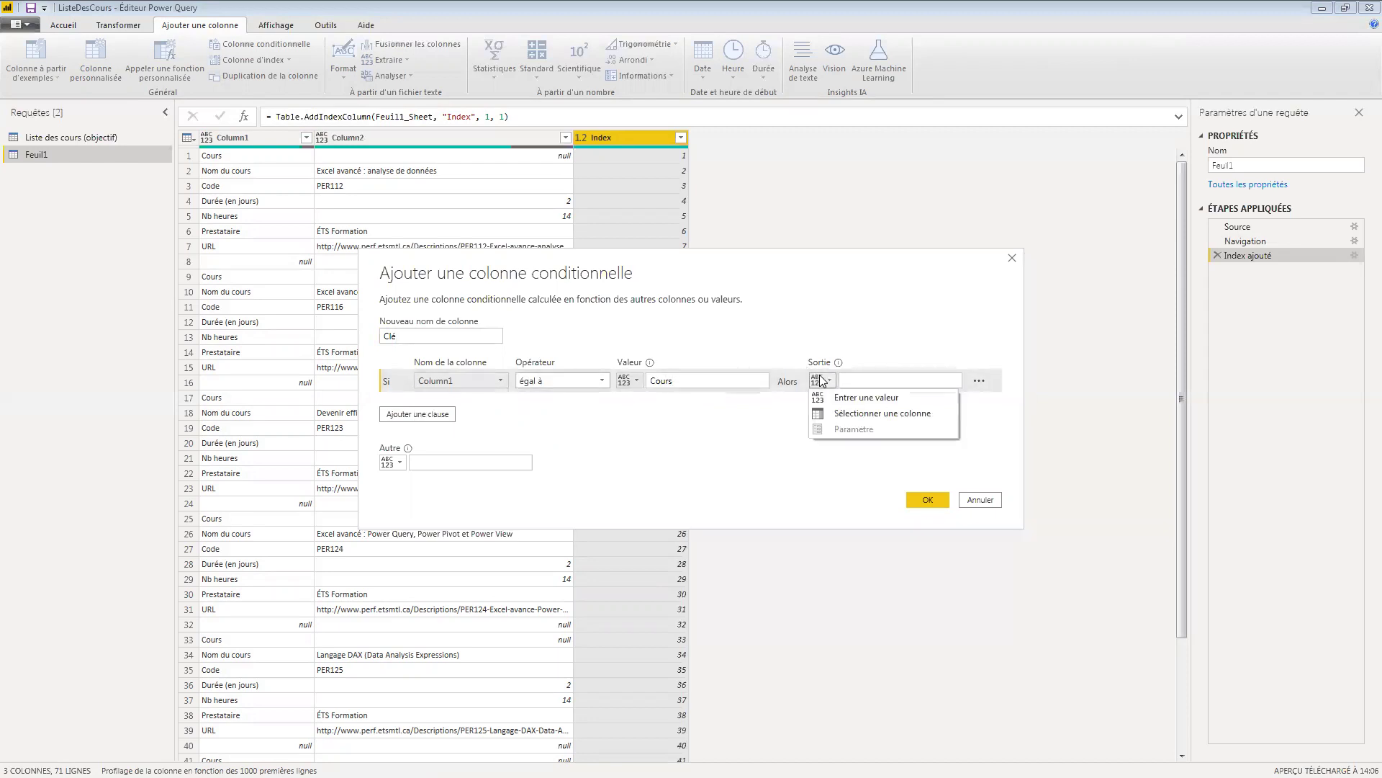
left_click(867, 413)
left_click(867, 389)
left_click(866, 423)
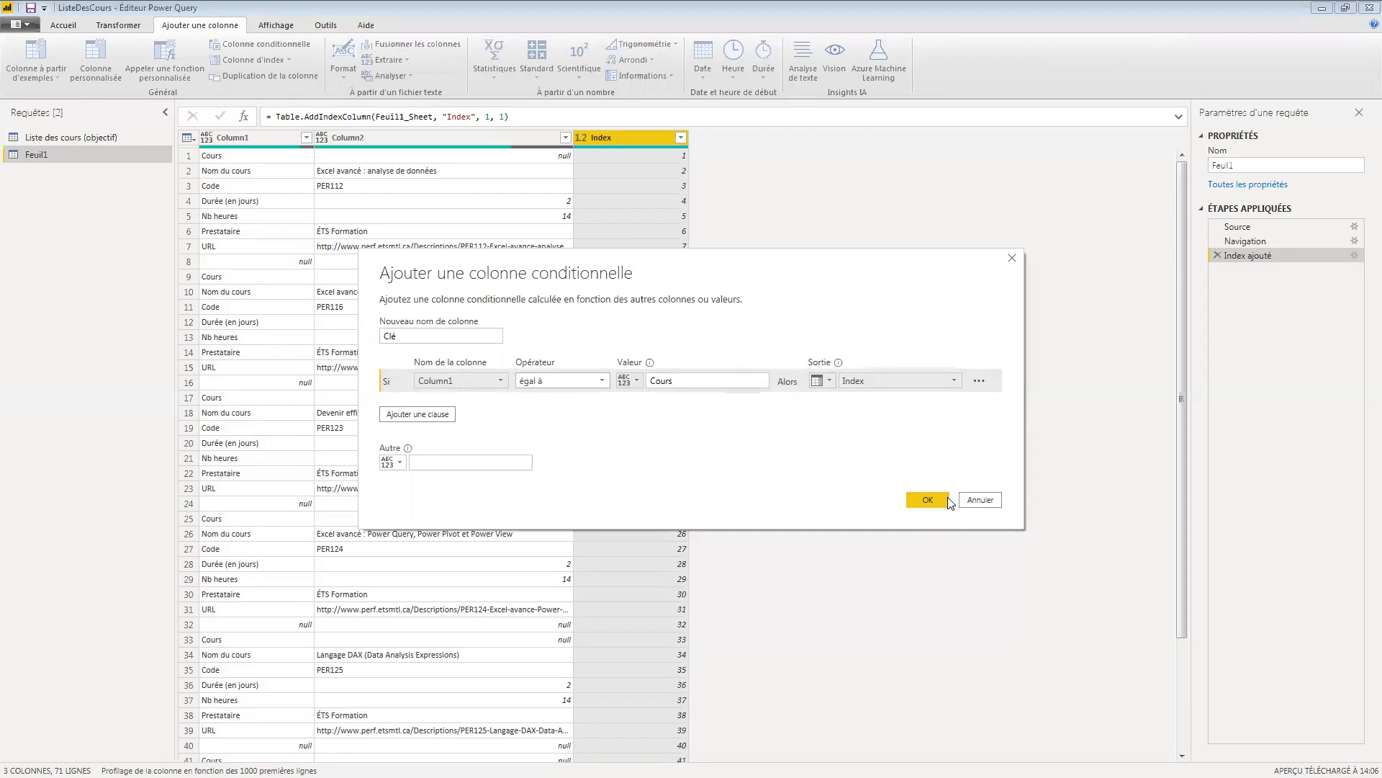
left_click(944, 498)
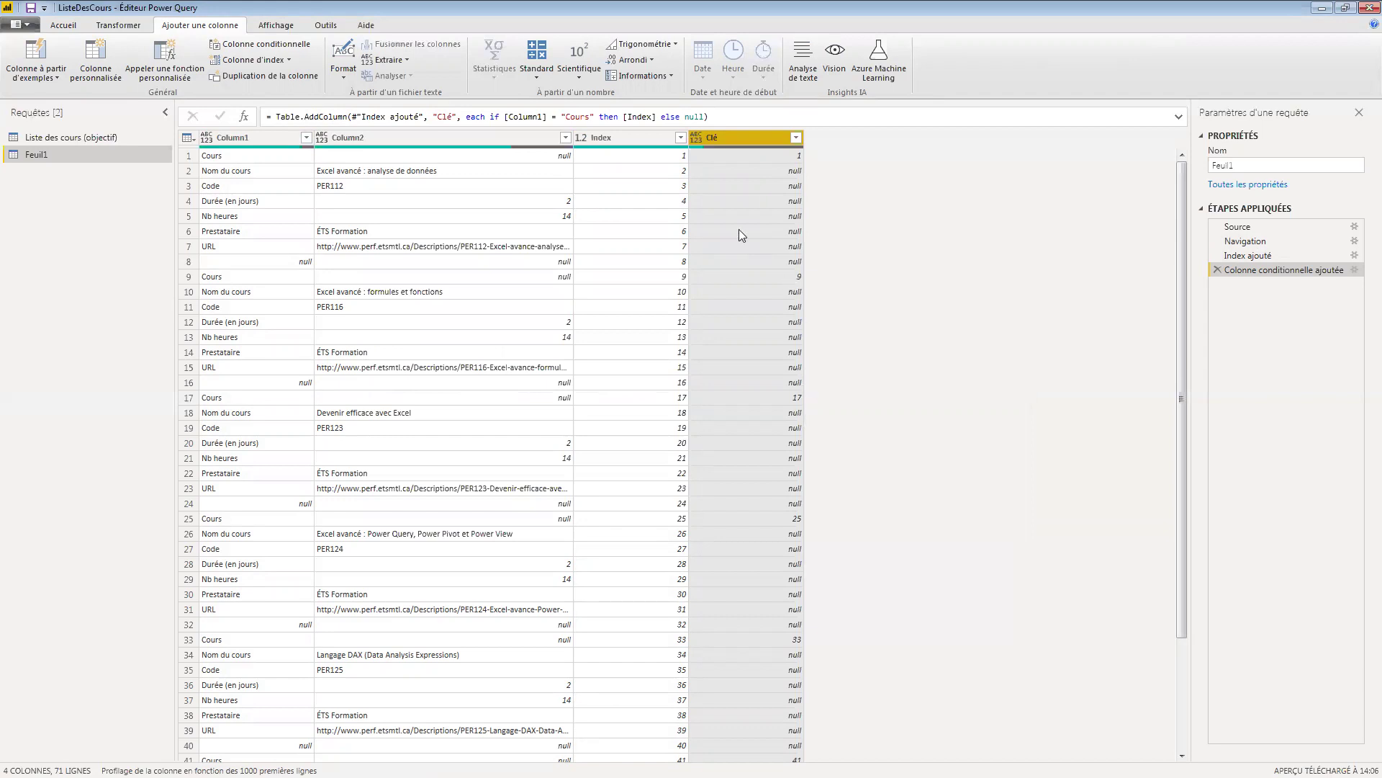
Fill the empty values of the Clé column downwards
left_click(118, 26)
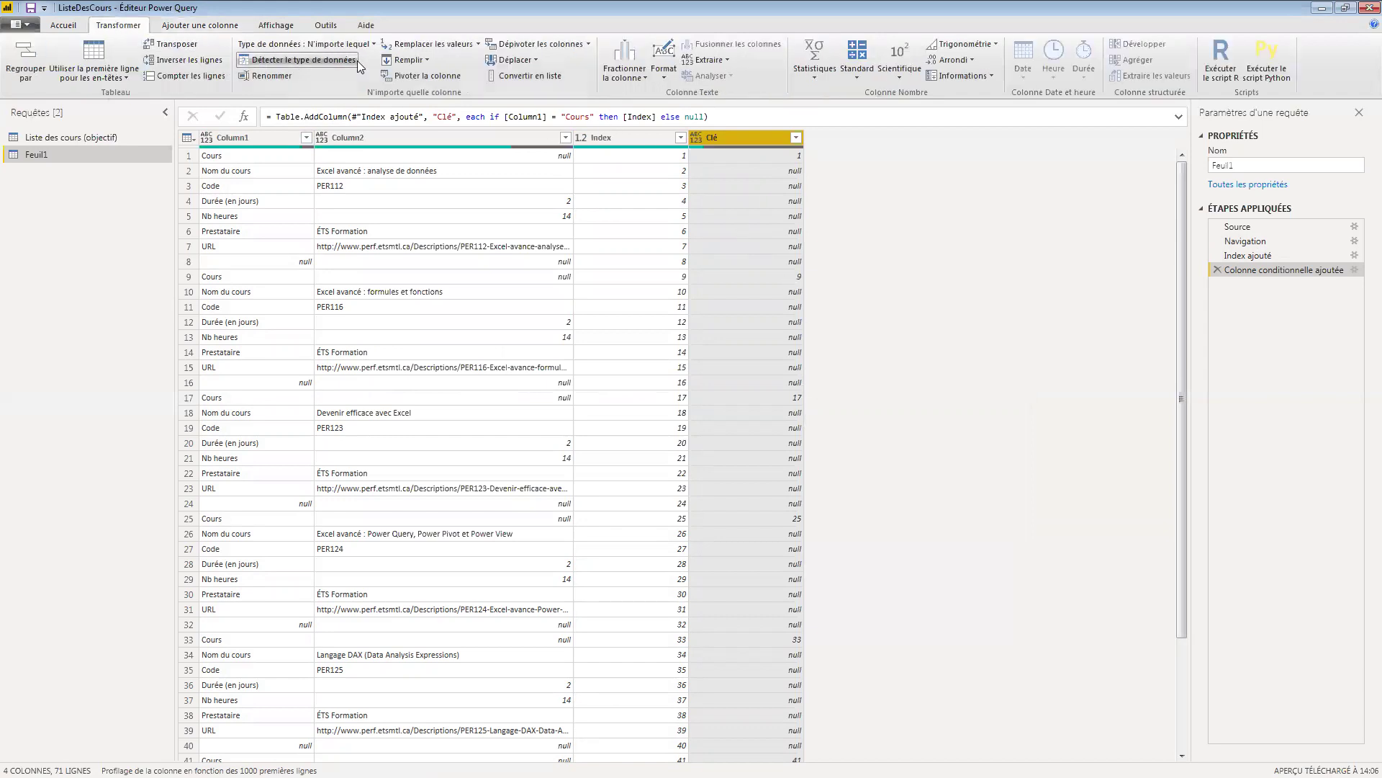
left_click(422, 62)
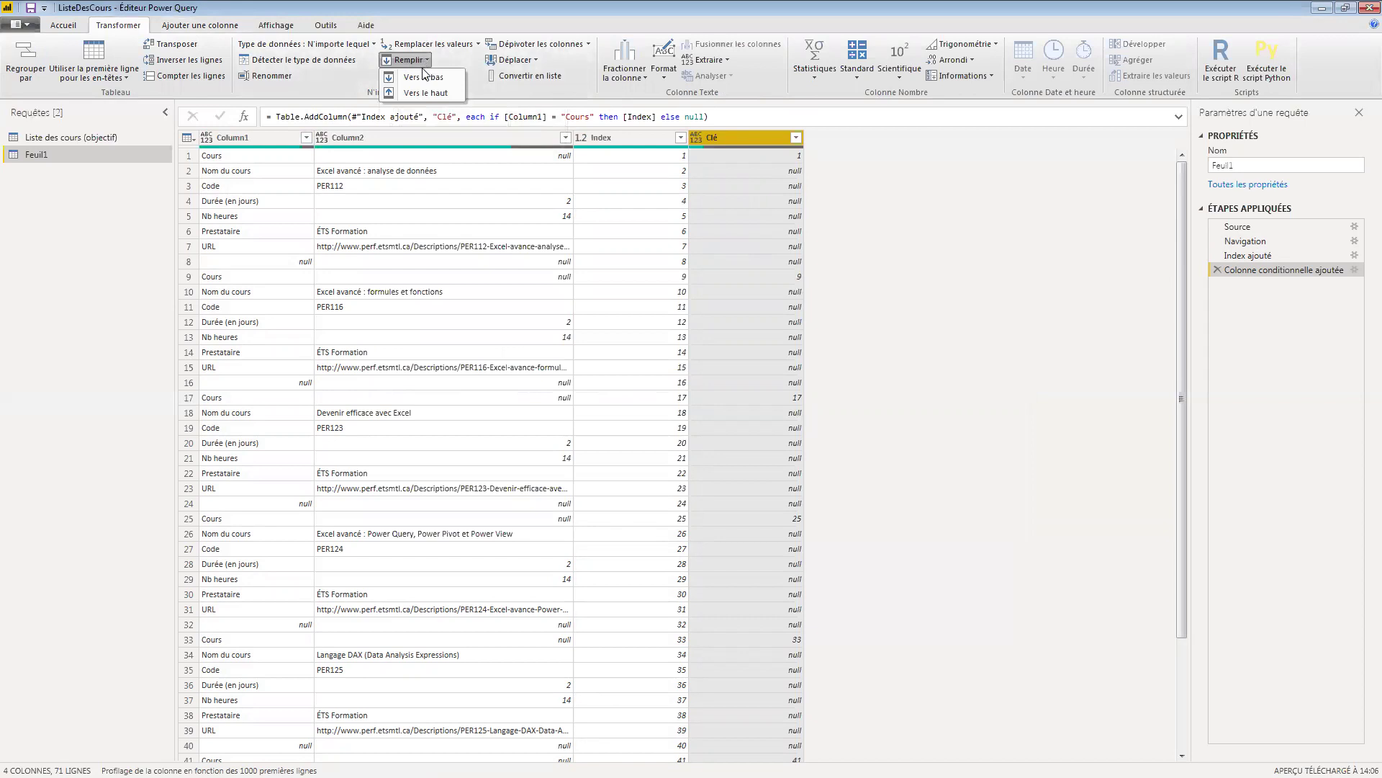
left_click(424, 77)
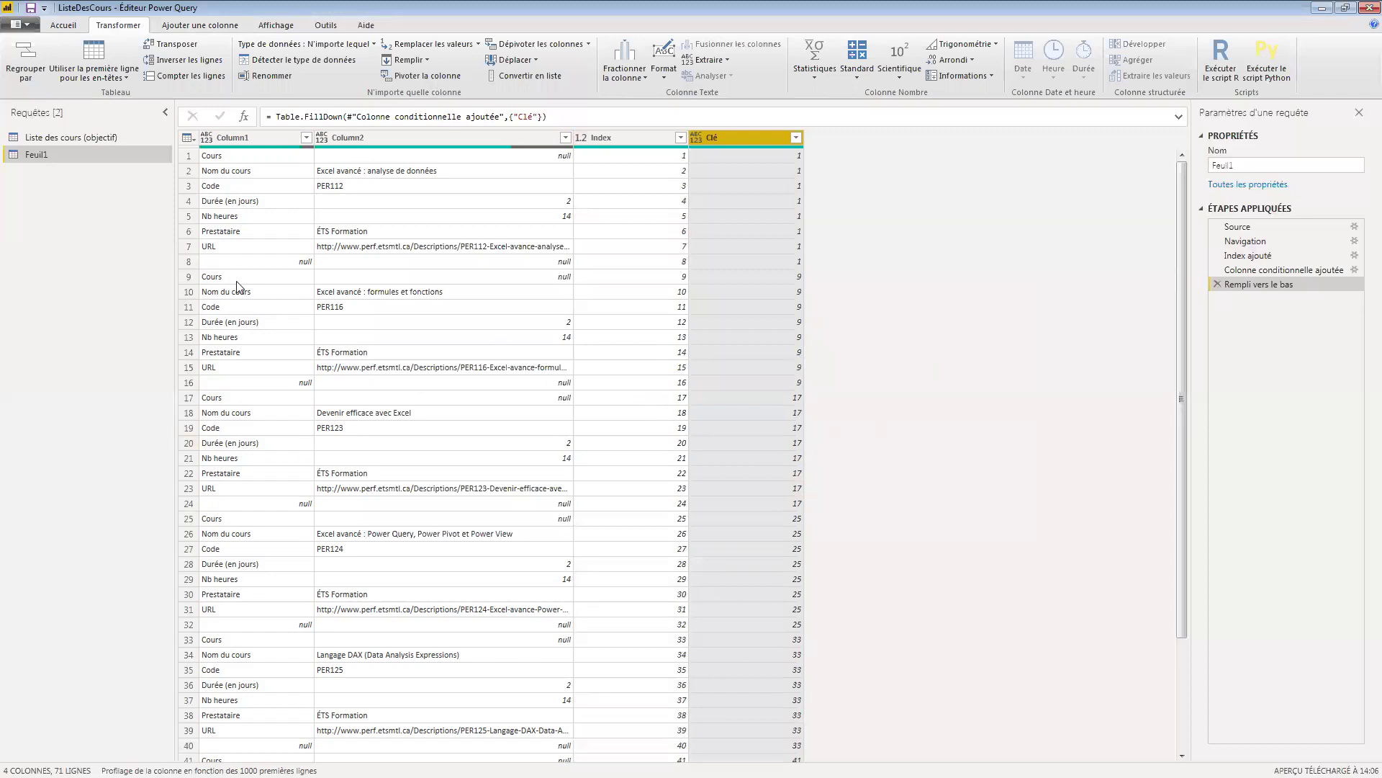
left_click(191, 354)
Filter Column1 to exclude the rows with null values
left_click(270, 142)
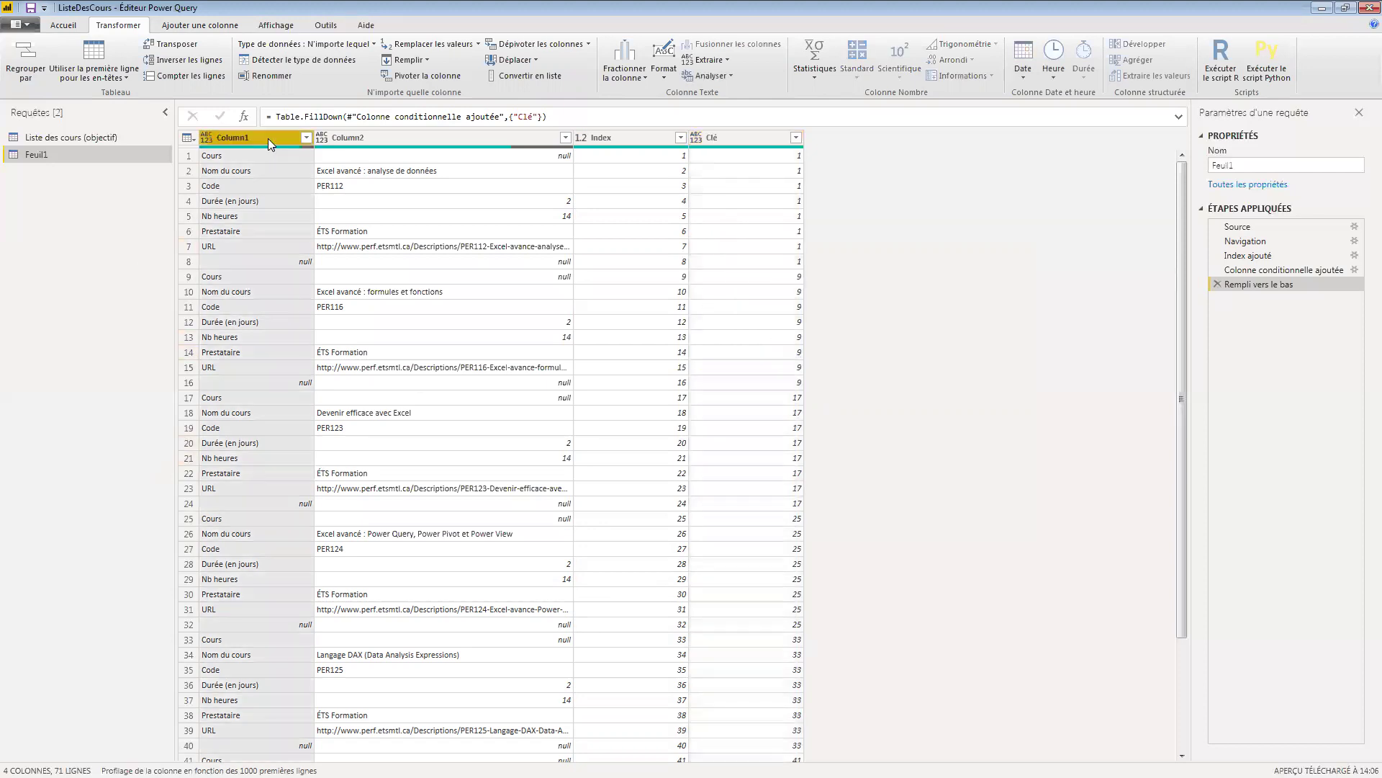
left_click(306, 137)
left_click(114, 305)
left_click(233, 425)
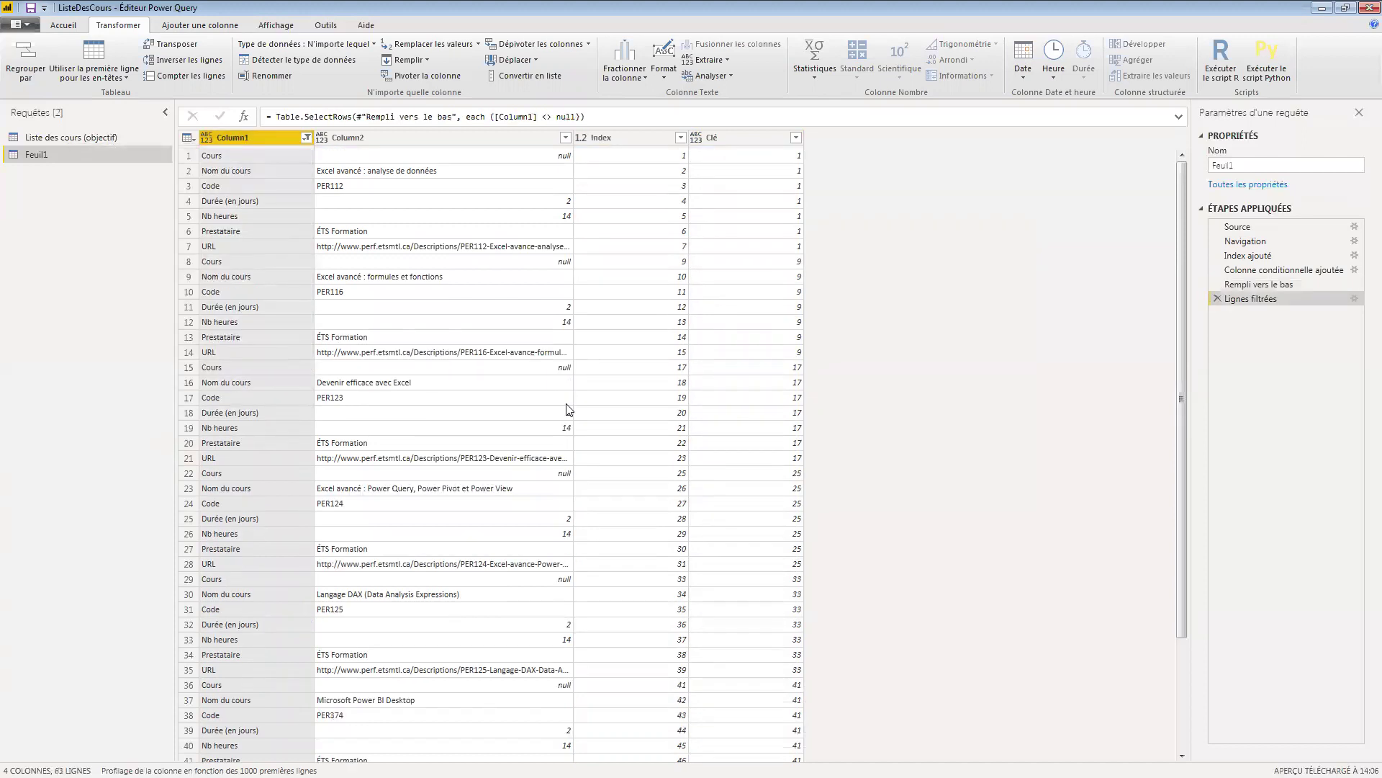
Remove the Index column from the Feuil1 query
left_click(616, 144)
right_click(615, 139)
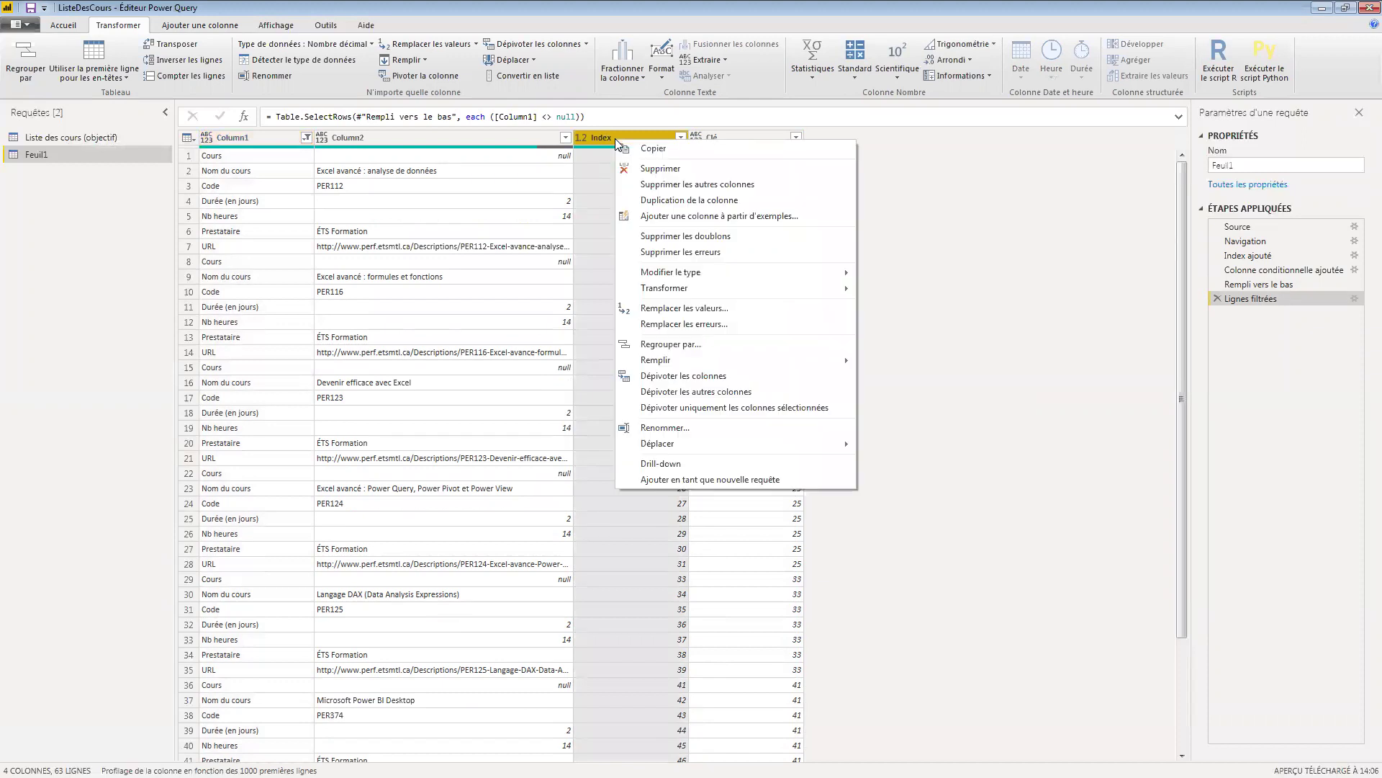
key("Escape")
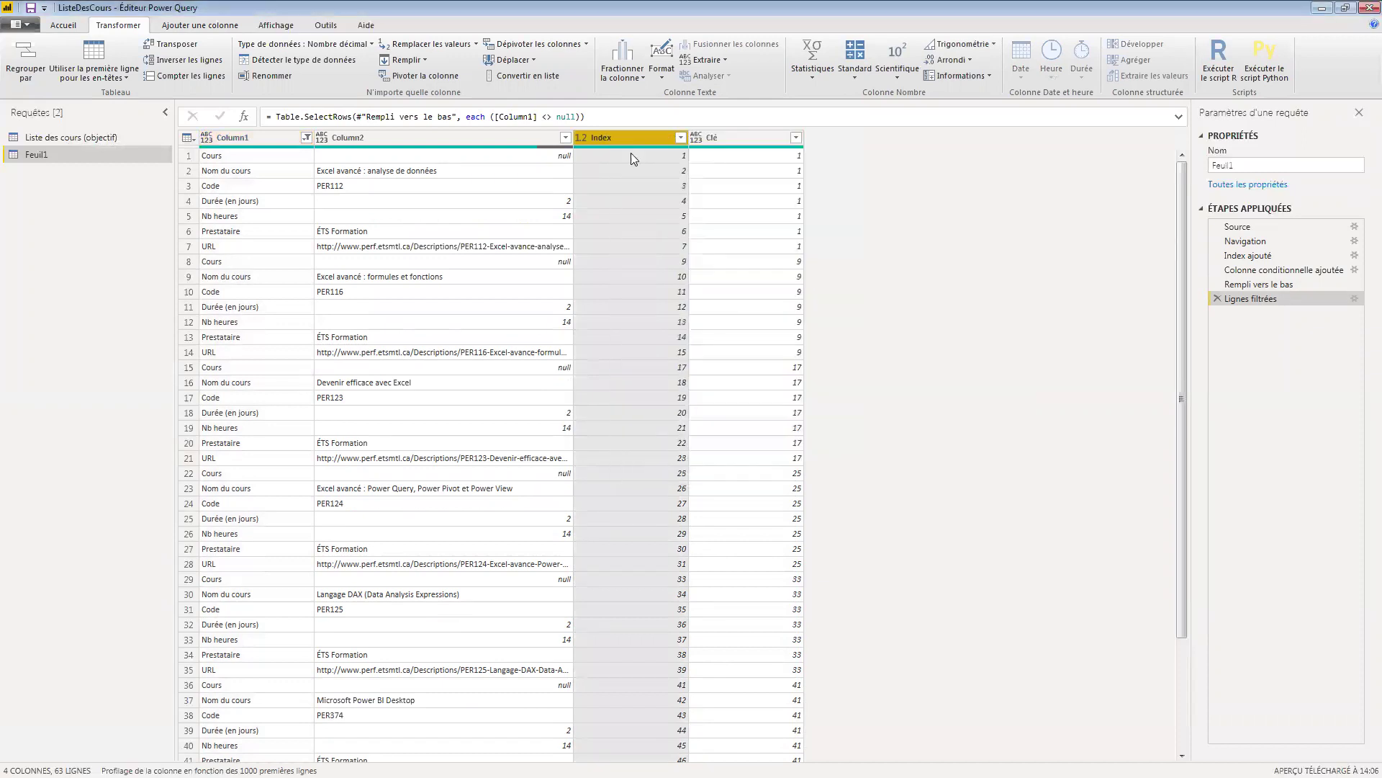
right_click(601, 137)
left_click(617, 157)
right_click(623, 137)
left_click(644, 157)
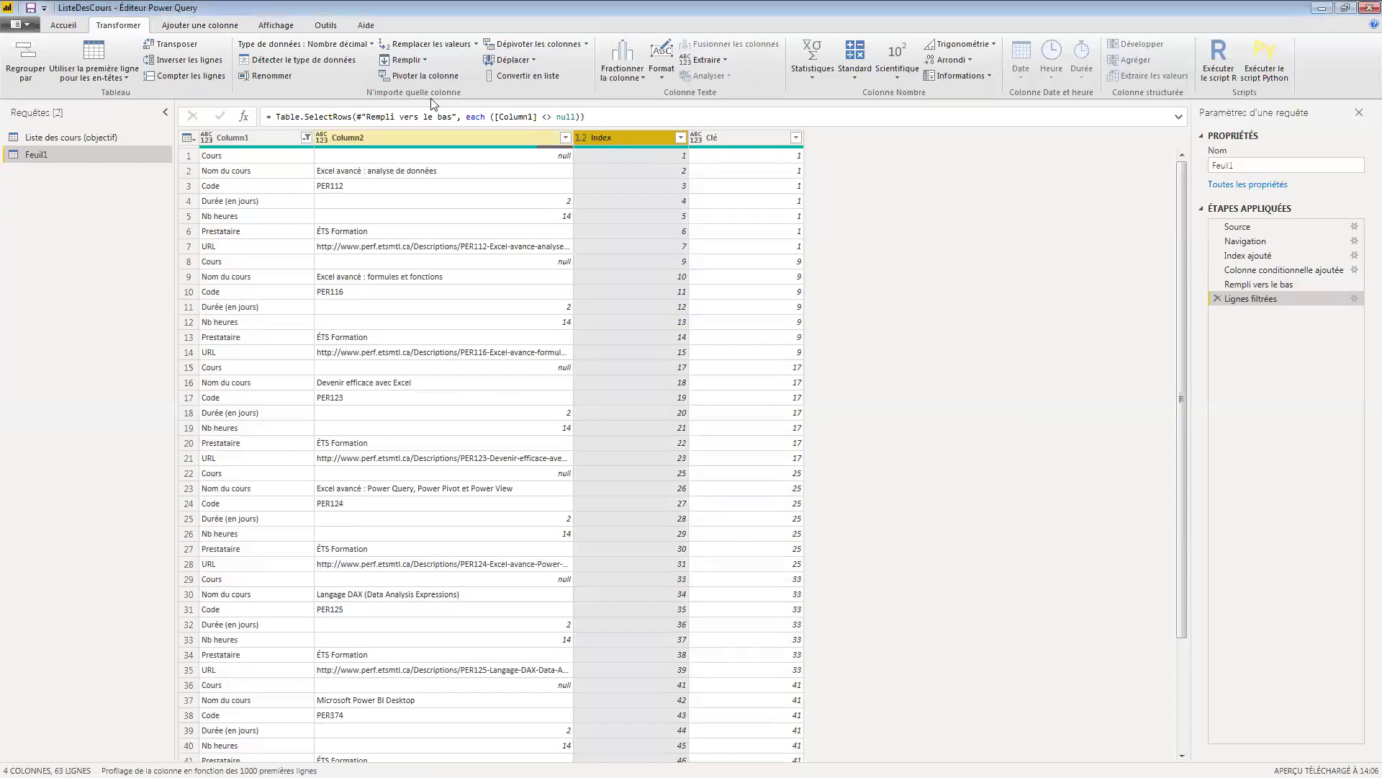
left_click(63, 25)
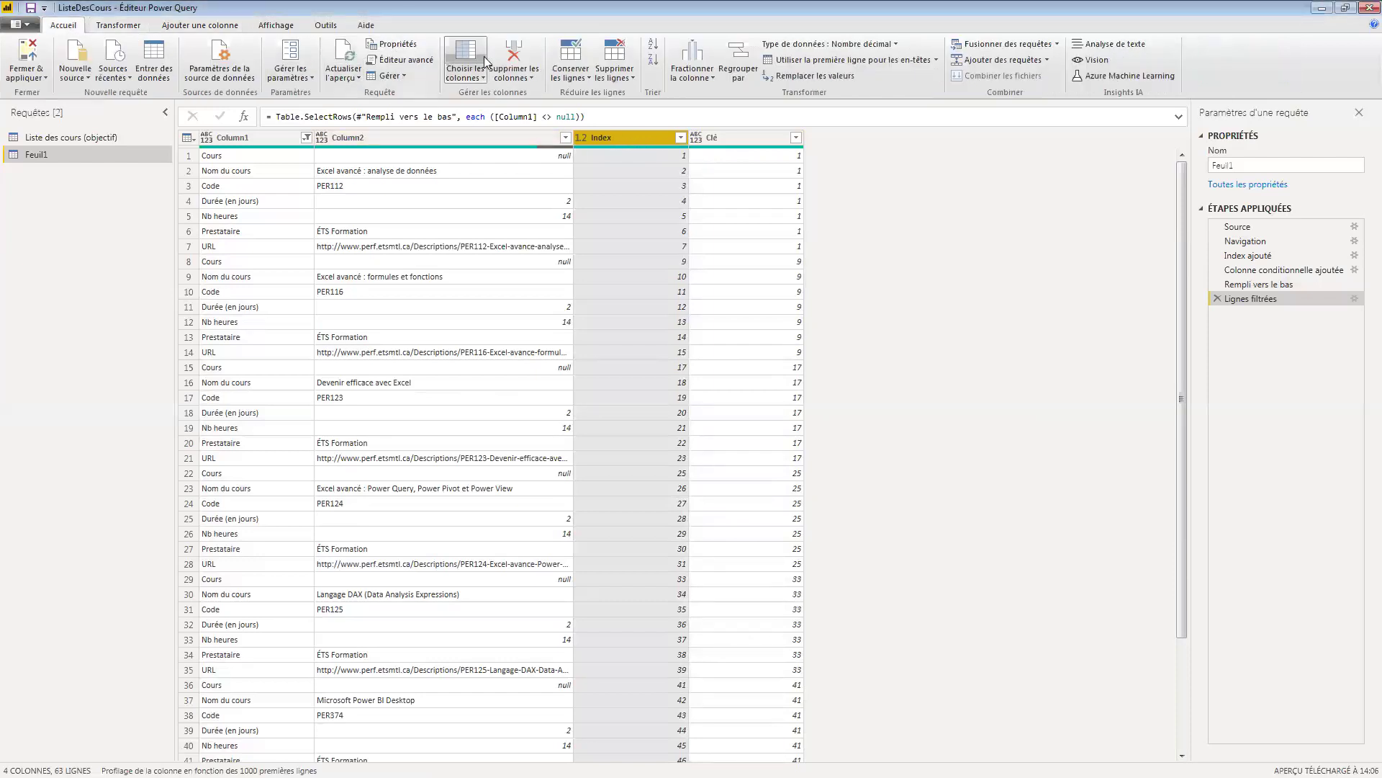
left_click(514, 52)
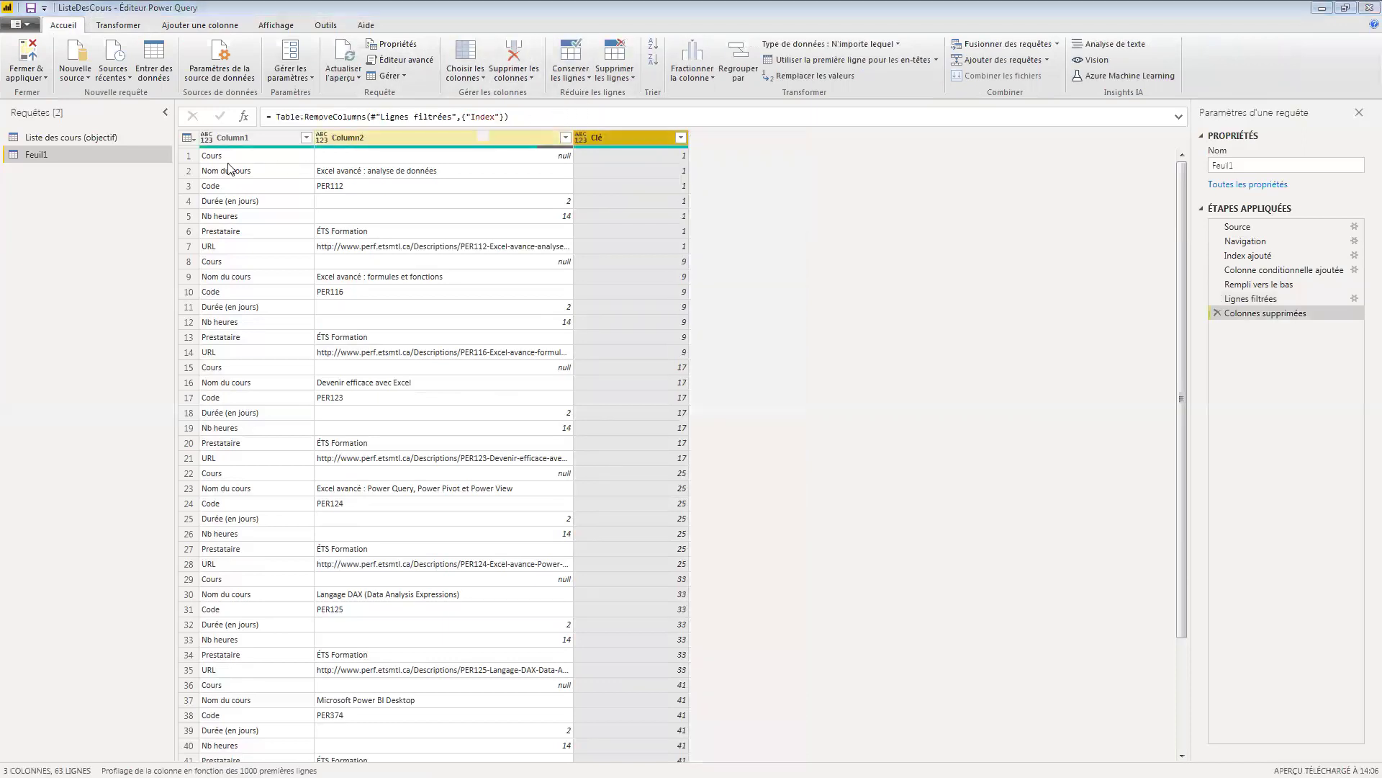
Pivot Column1 into new columns using Column2 as the values column, with the aggregate function set to Ne pas agréger
left_click(348, 216)
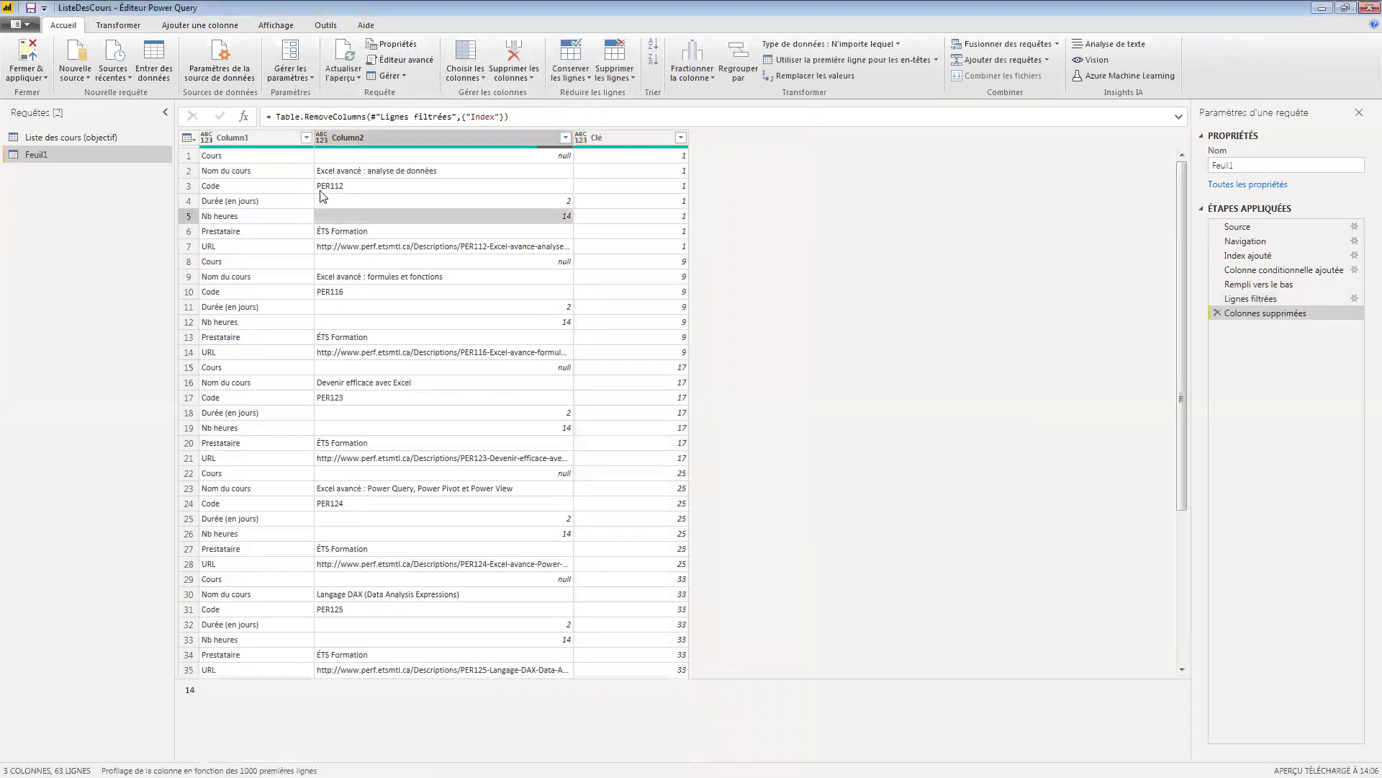
left_click(253, 136)
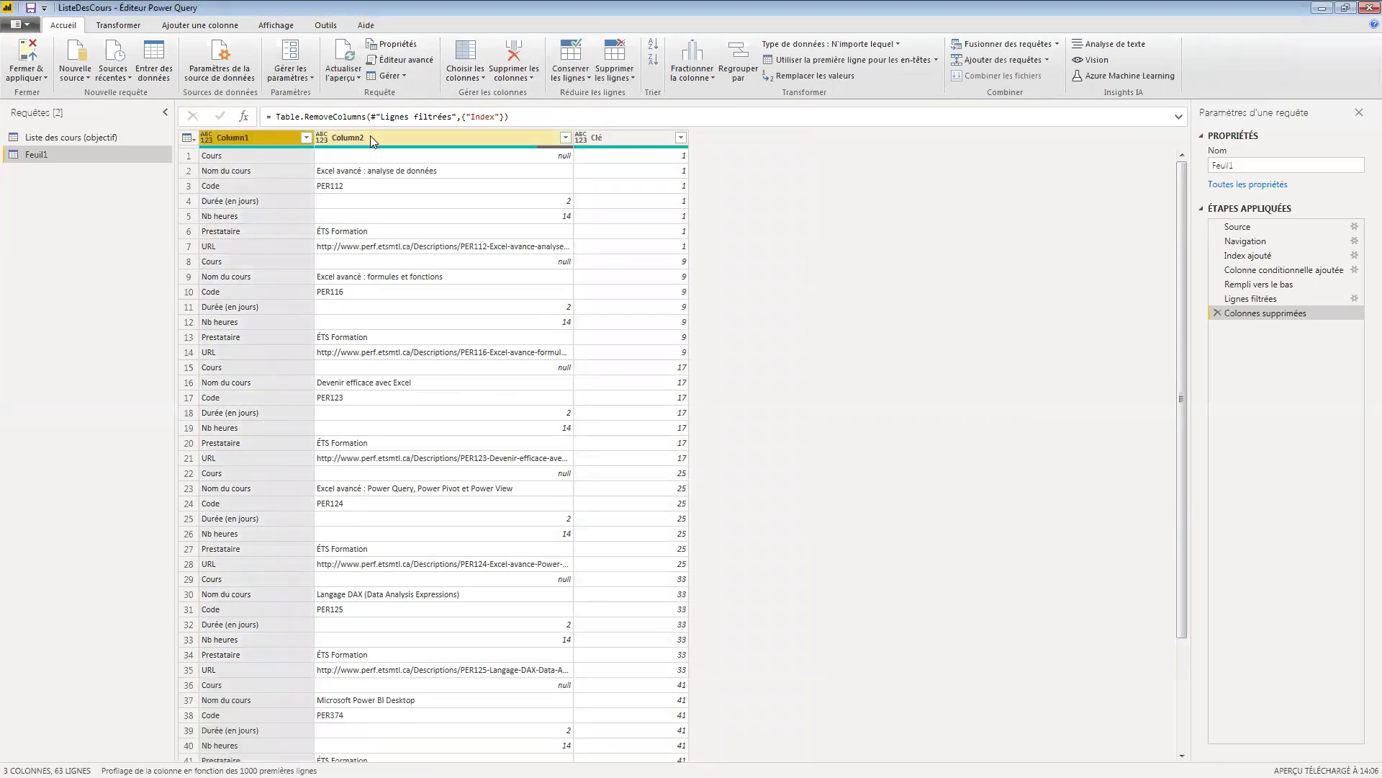
left_click(371, 136, "ctrl")
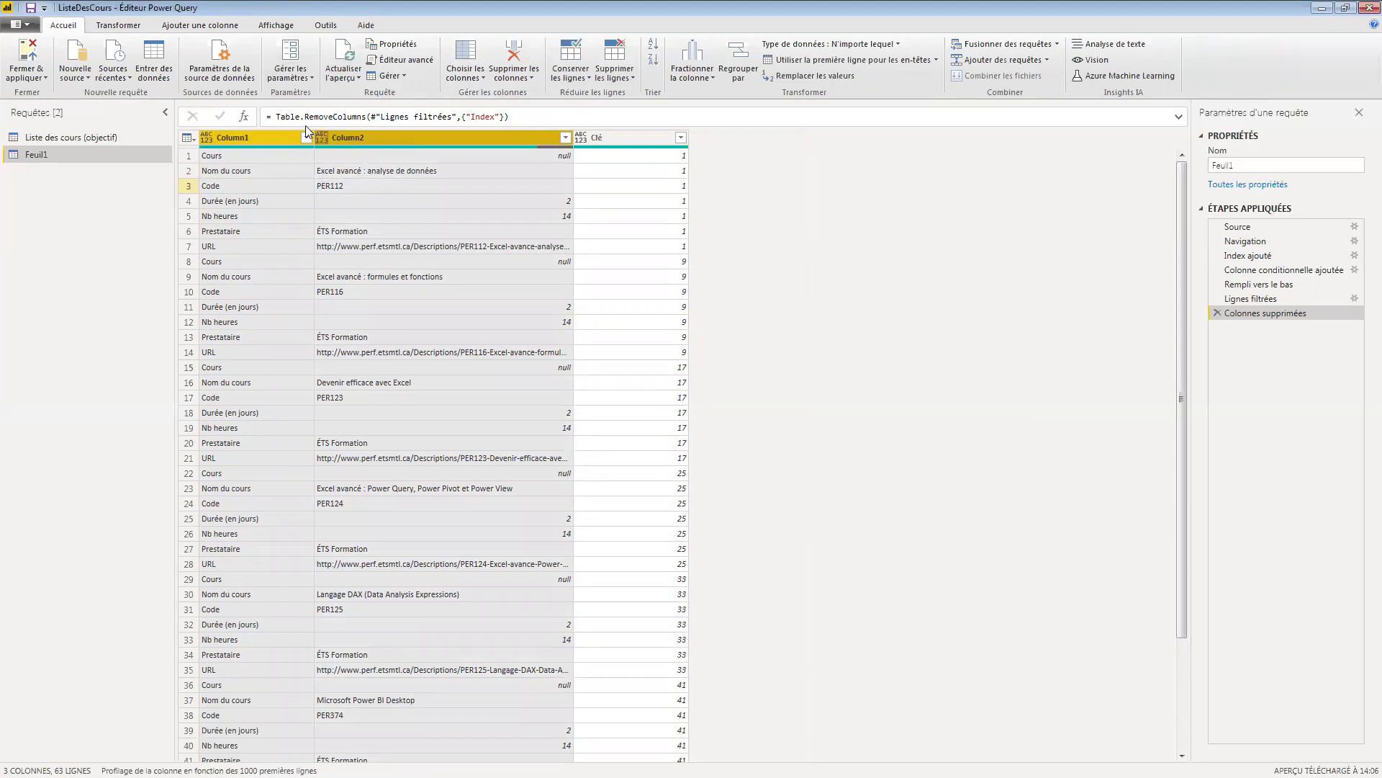
left_click(131, 27)
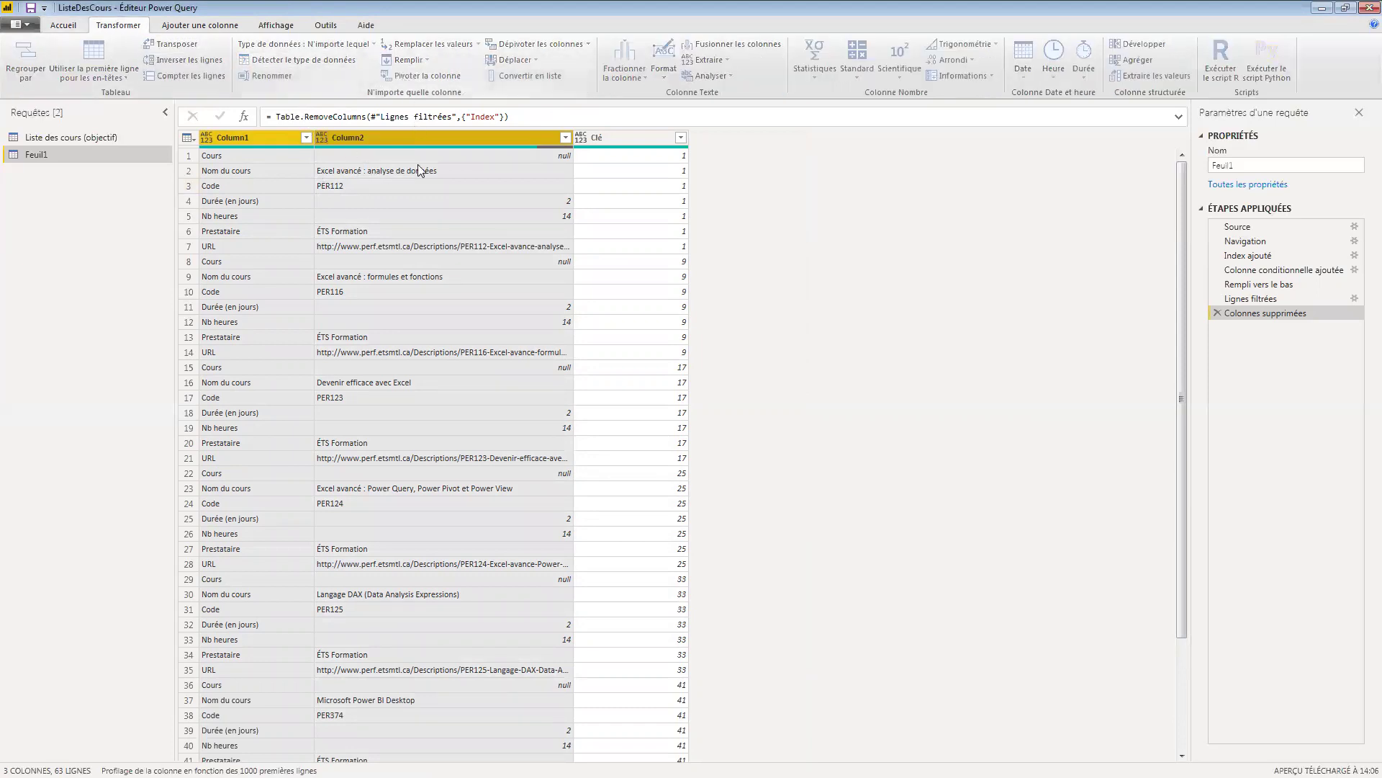
left_click(495, 381)
left_click(495, 380)
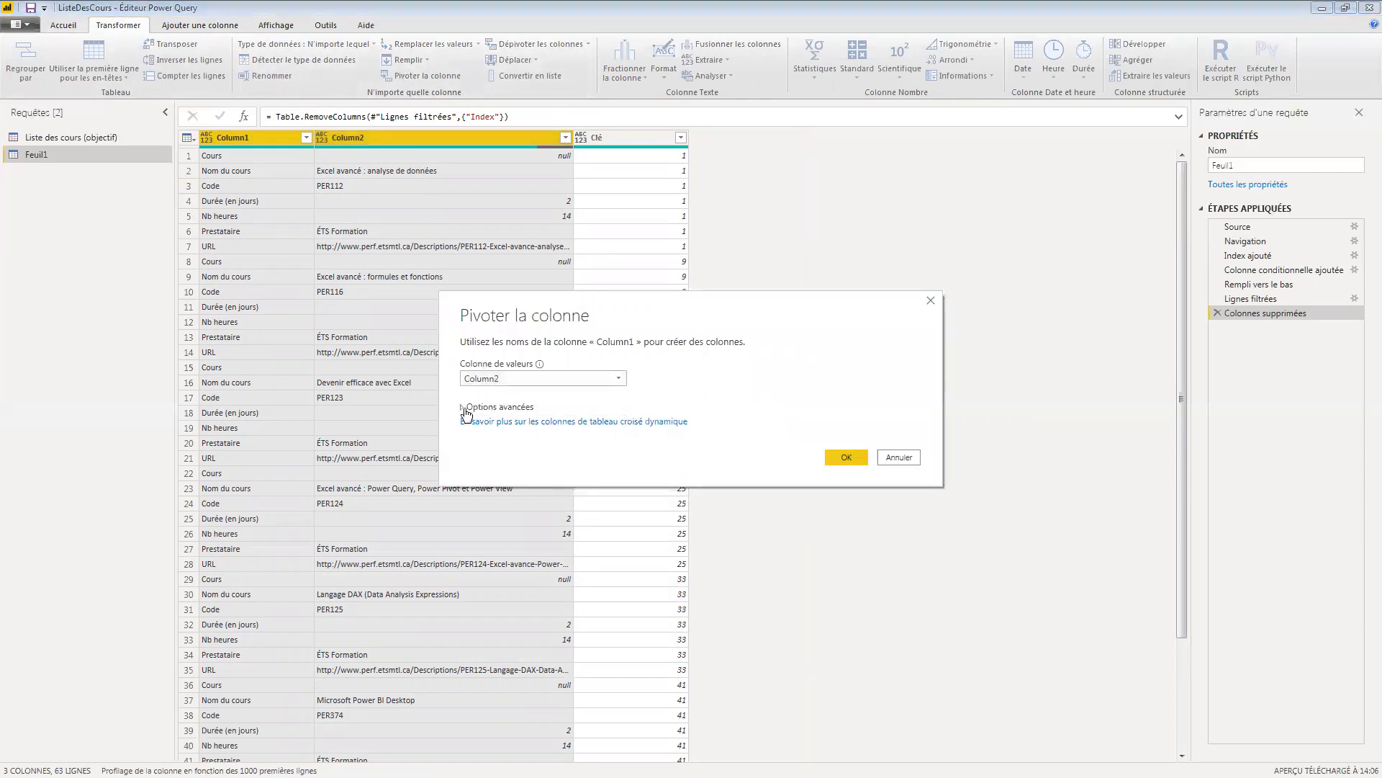
left_click(466, 407)
left_click(487, 437)
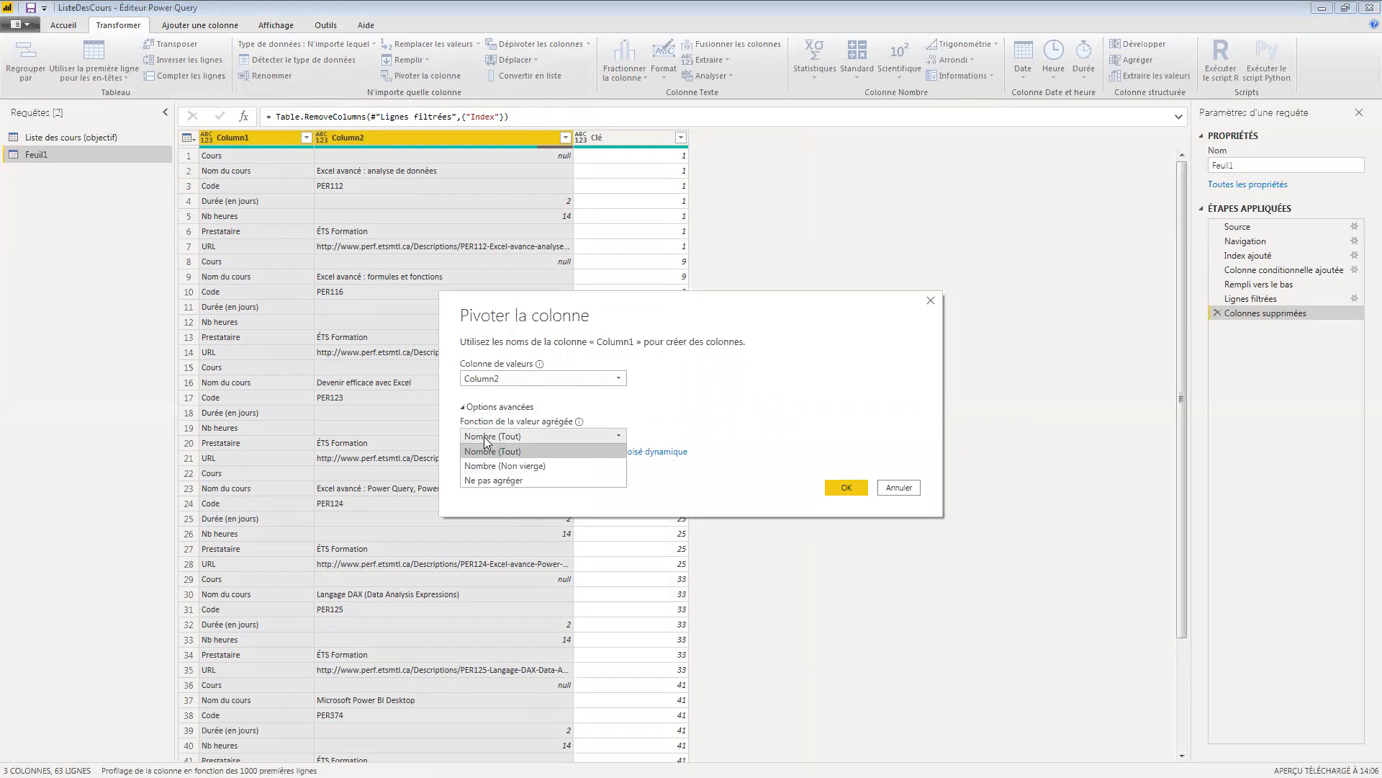
left_click(491, 480)
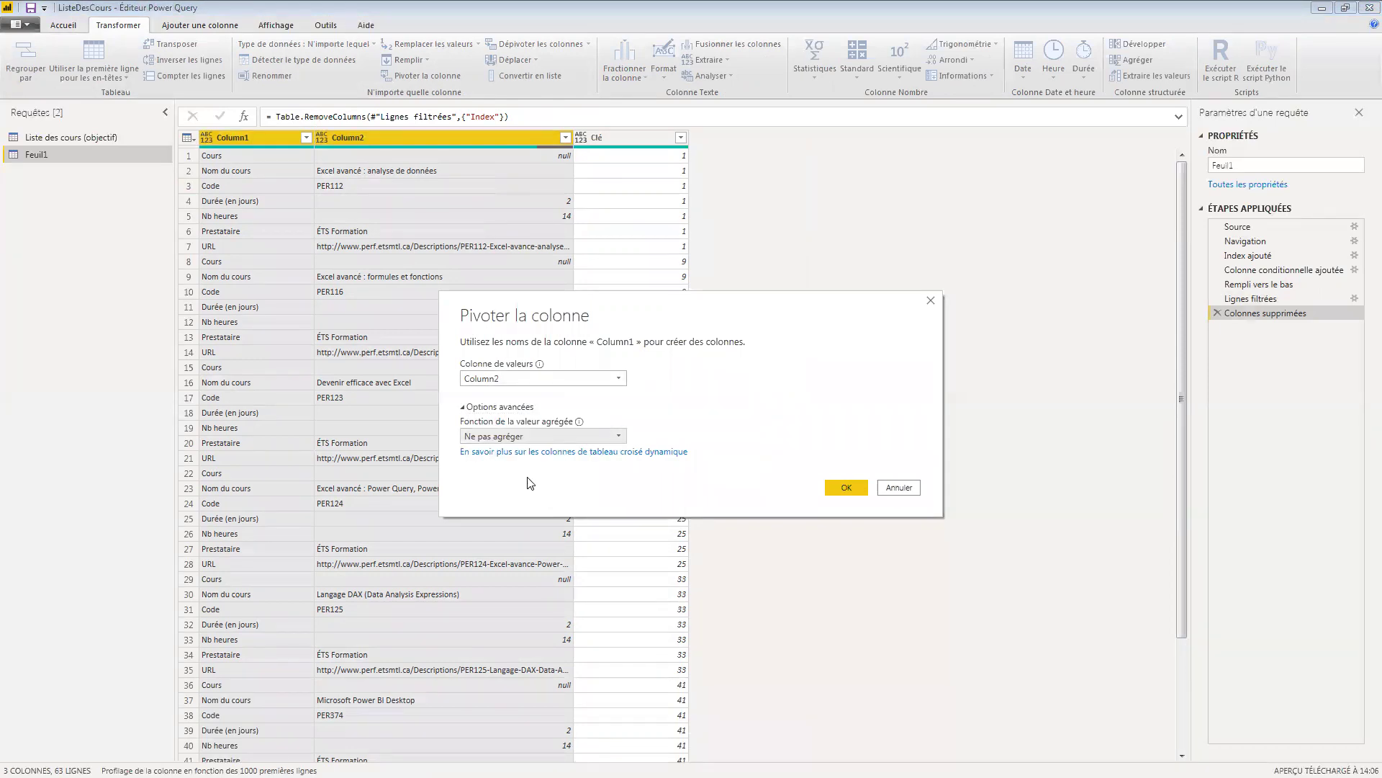
left_click(845, 490)
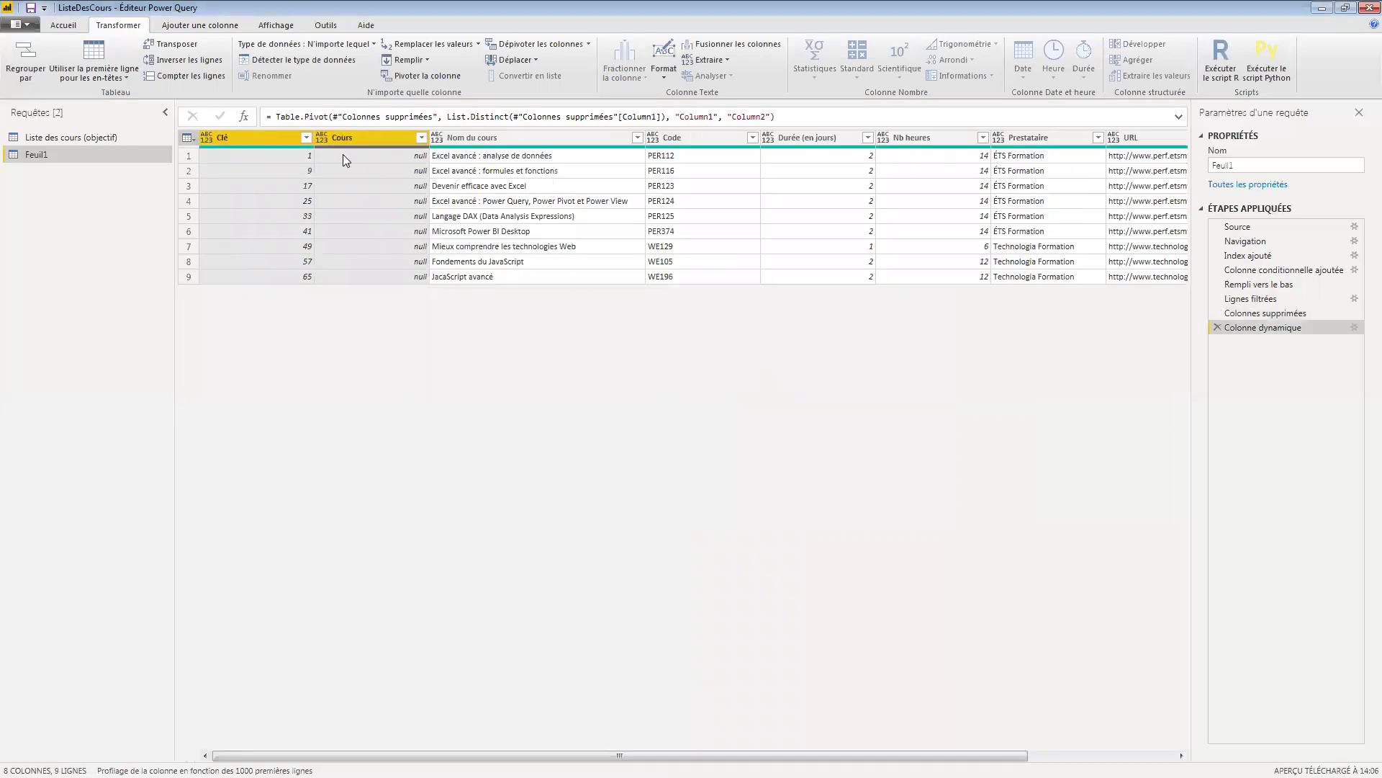
Remove the Clé and Cours columns from the pivoted table
left_click(245, 138)
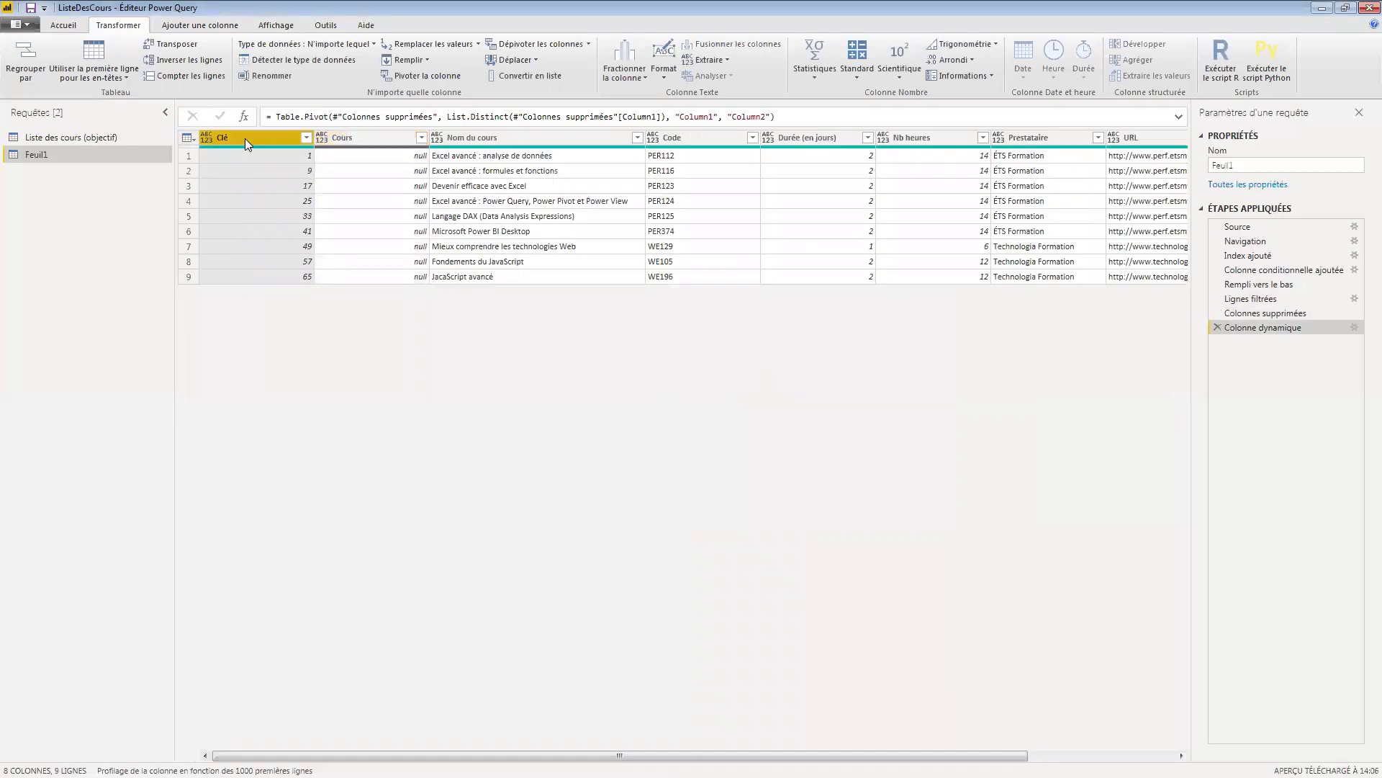
left_click(366, 138, "ctrl")
right_click(364, 133)
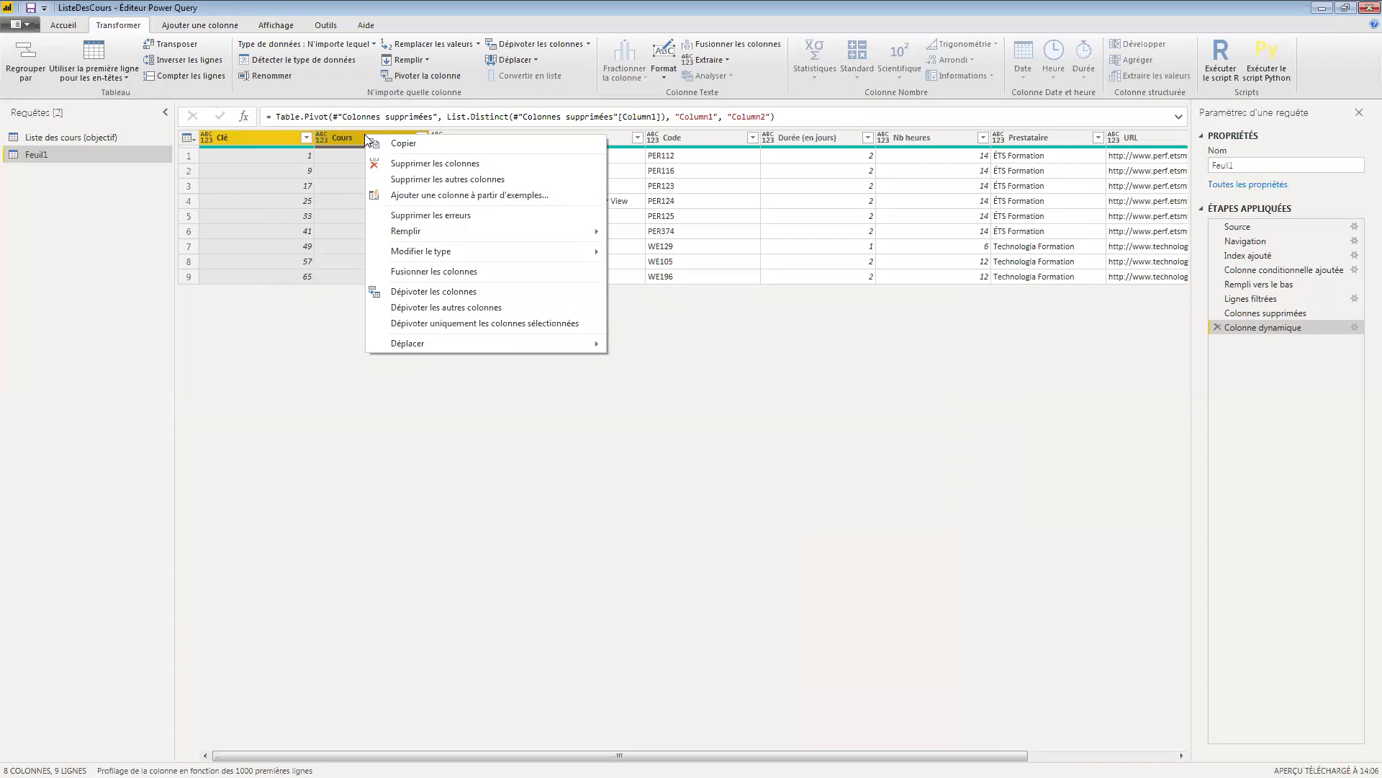
left_click(389, 165)
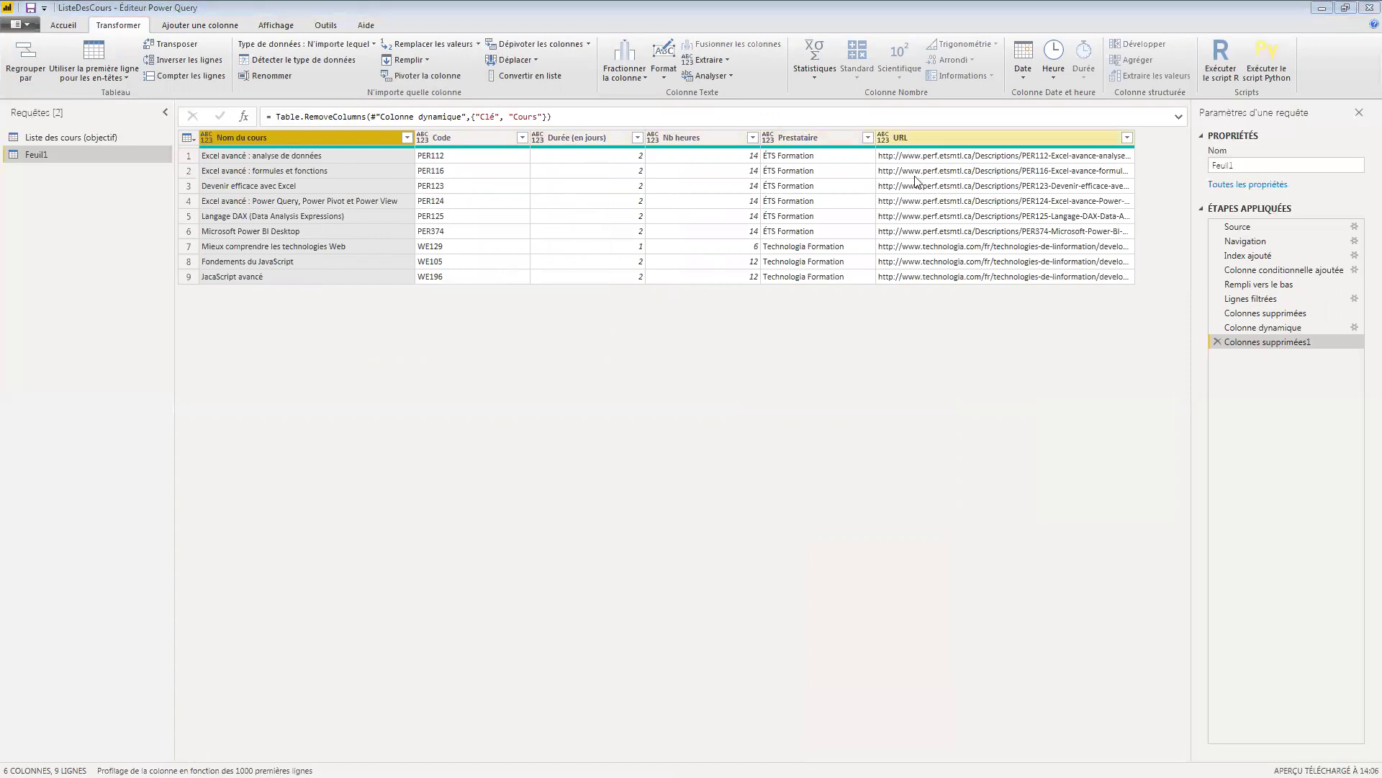
Rename the Feuil1 query as Liste des cours (résultat)
left_click_drag(1251, 166, 1200, 175)
type("Lis")
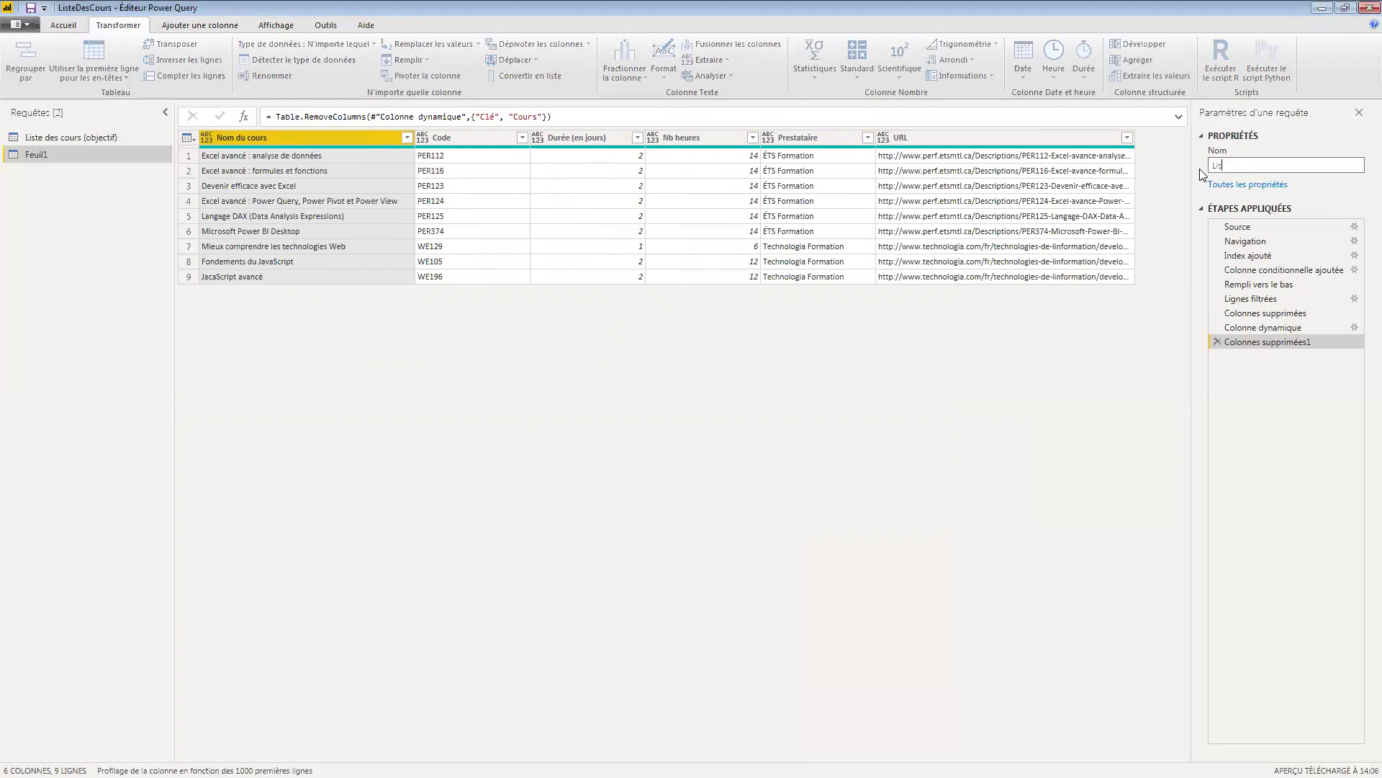
type("te des cours (résultat")
Close the query editor and apply the pending query changes to the model in Power BI Desktop
left_click(27, 25)
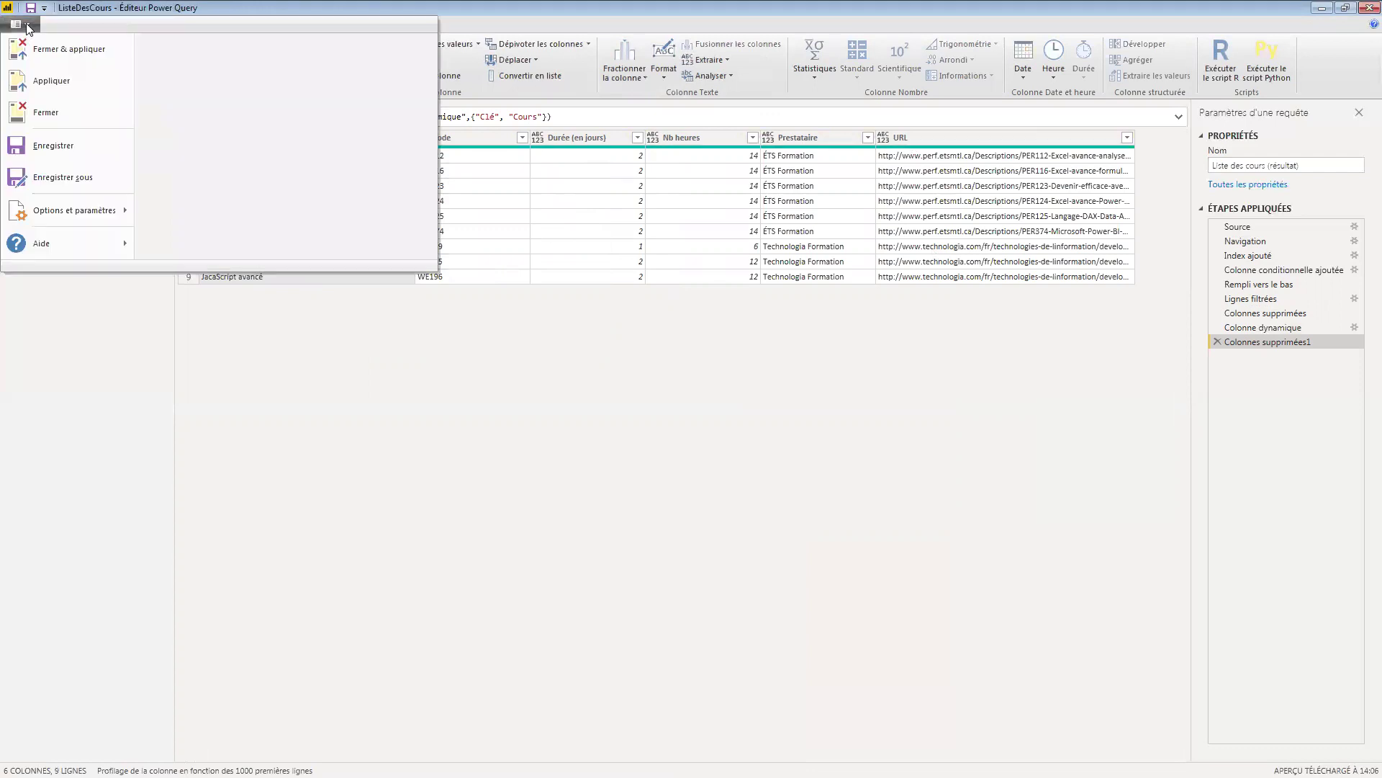
left_click(50, 50)
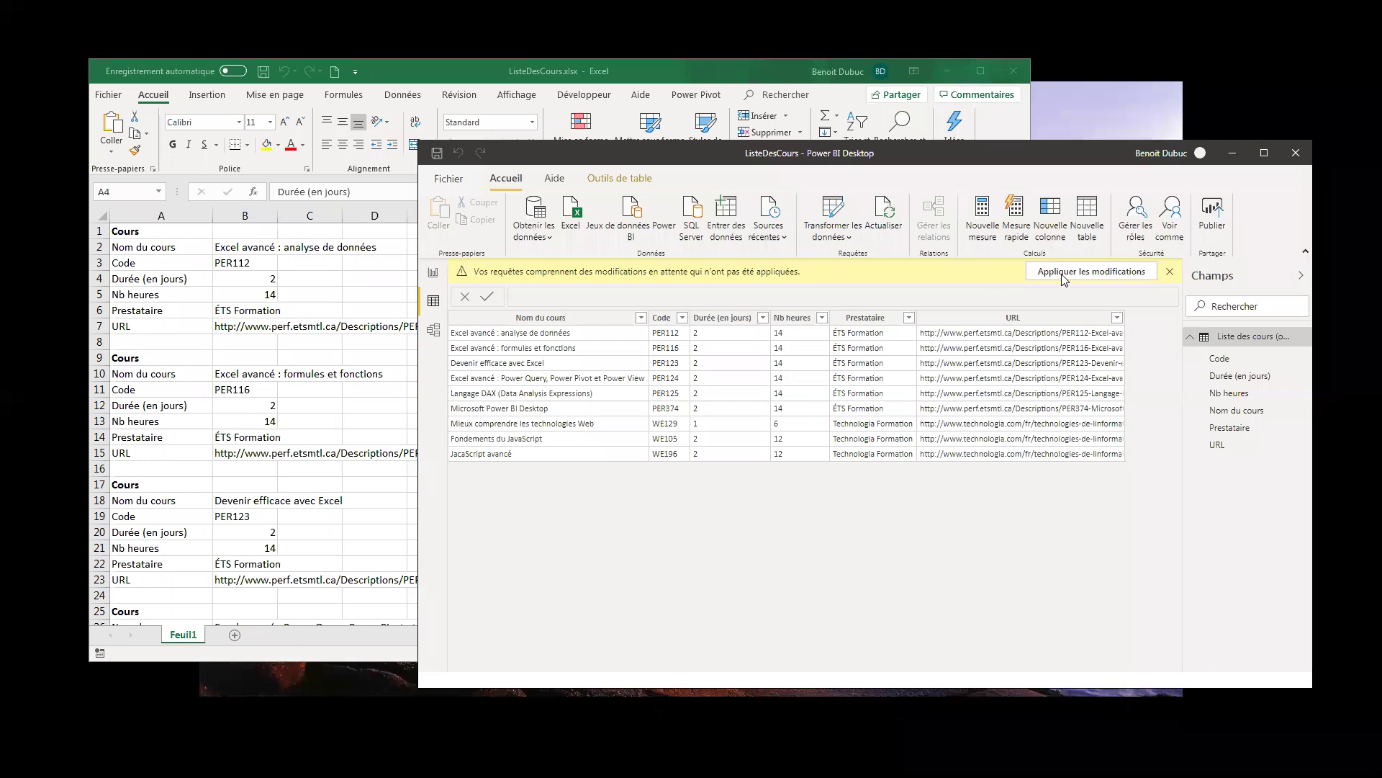
left_click(1050, 272)
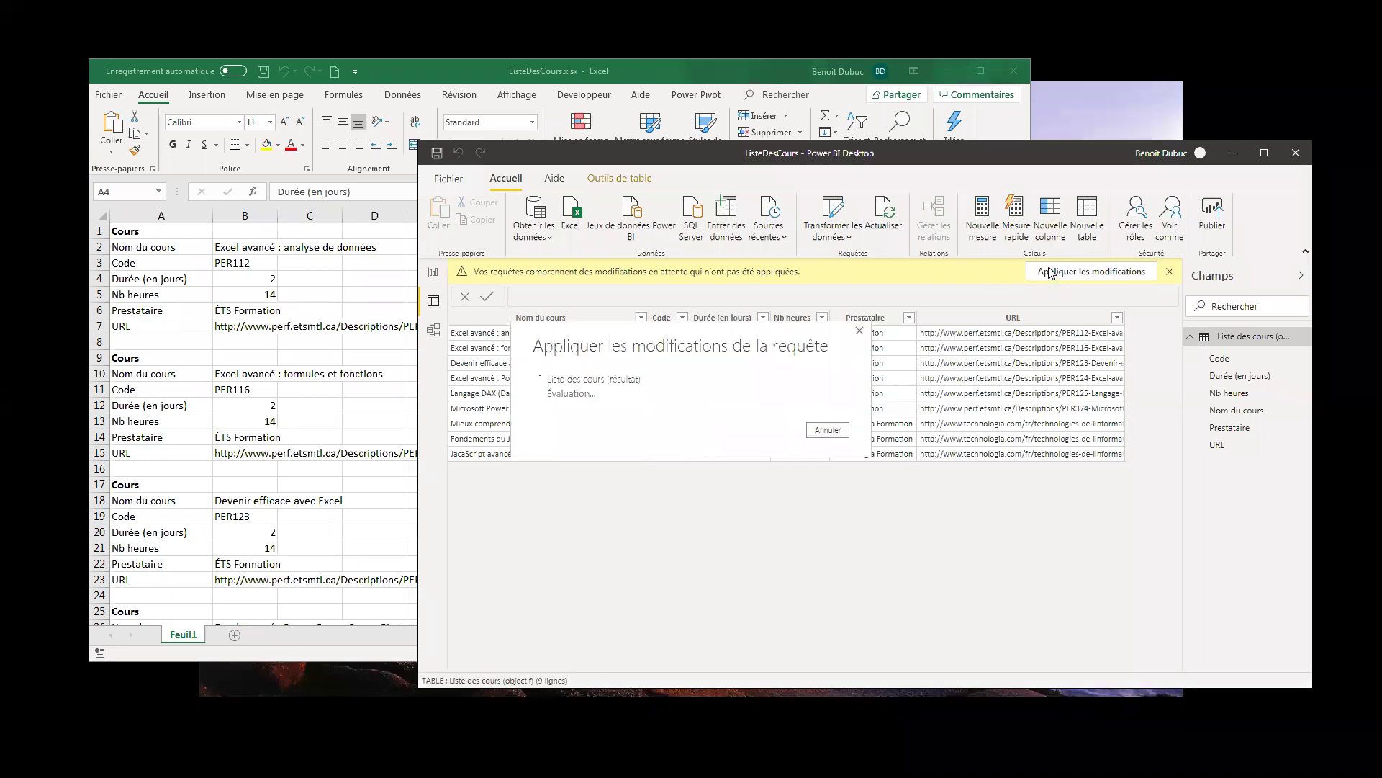